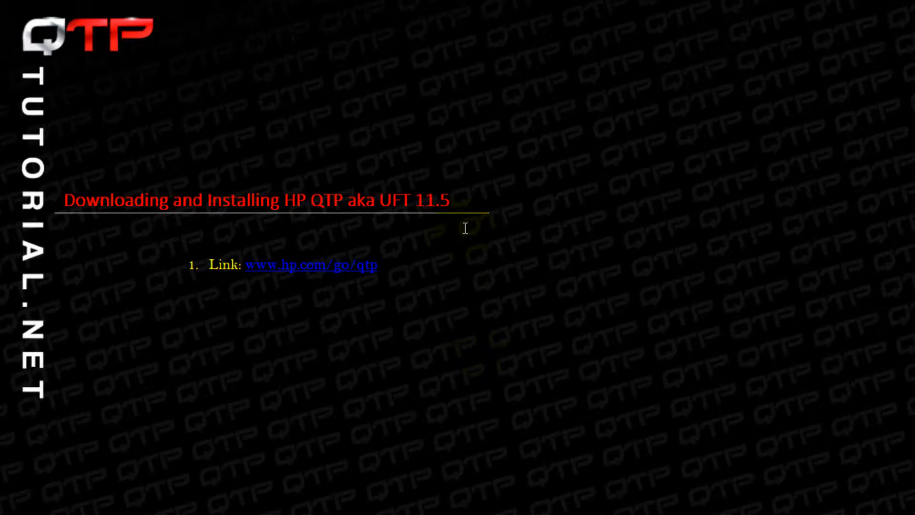
pyautogui.moveTo(452, 200); pyautogui.dragTo(384, 198)
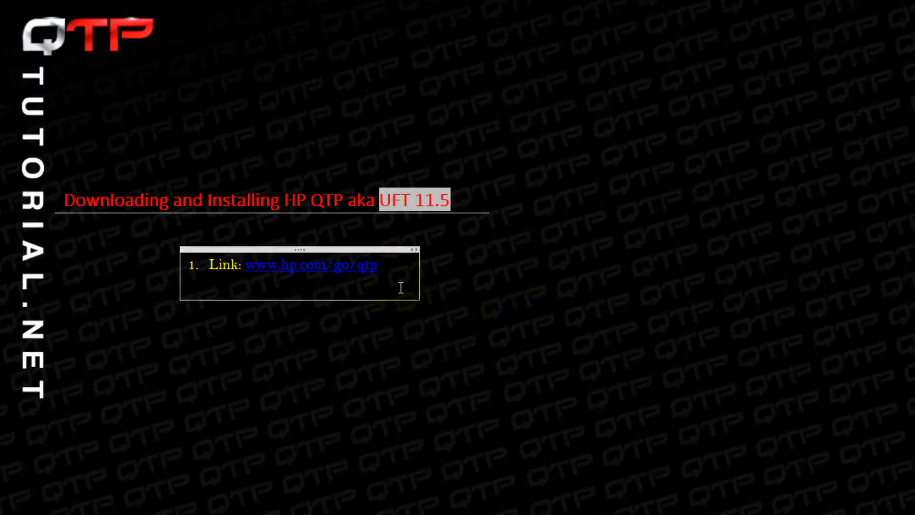
pyautogui.click(400, 265)
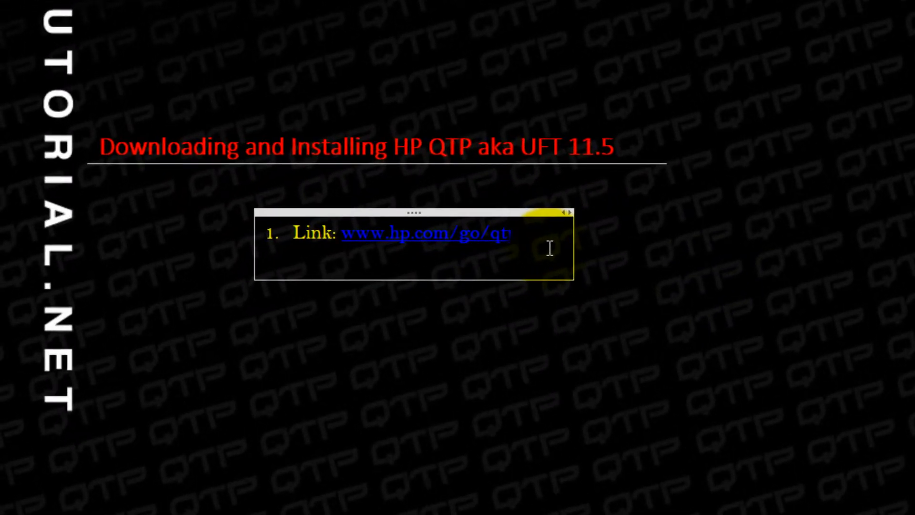
pyautogui.hotkey('shift', 'Left')
pyautogui.hotkey('shift', 'Left')
pyautogui.hotkey('shift', 'Left')
pyautogui.hotkey('shift', 'Left')
pyautogui.hotkey('shift', 'Left')
pyautogui.hotkey('shift', 'Left')
pyautogui.hotkey('shift', 'Left')
pyautogui.hotkey('shift', 'Left')
pyautogui.hotkey('shift', 'Left')
pyautogui.hotkey('shift', 'Left')
pyautogui.hotkey('shift', 'Left')
pyautogui.hotkey('shift', 'Left')
pyautogui.hotkey('shift', 'Left')
pyautogui.hotkey('shift', 'Left')
pyautogui.hotkey('shift', 'Left')
pyautogui.hotkey('shift', 'Left')
pyautogui.hotkey('shift', 'Left')
pyautogui.hotkey('ctrl', 'c')
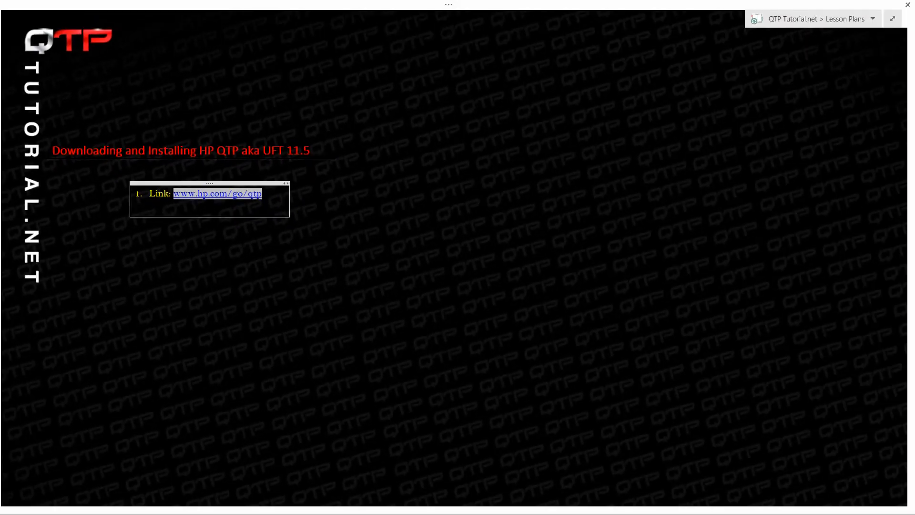
pyautogui.hotkey('alt', 'Tab')
pyautogui.click(225, 21)
pyautogui.hotkey('ctrl', 'v')
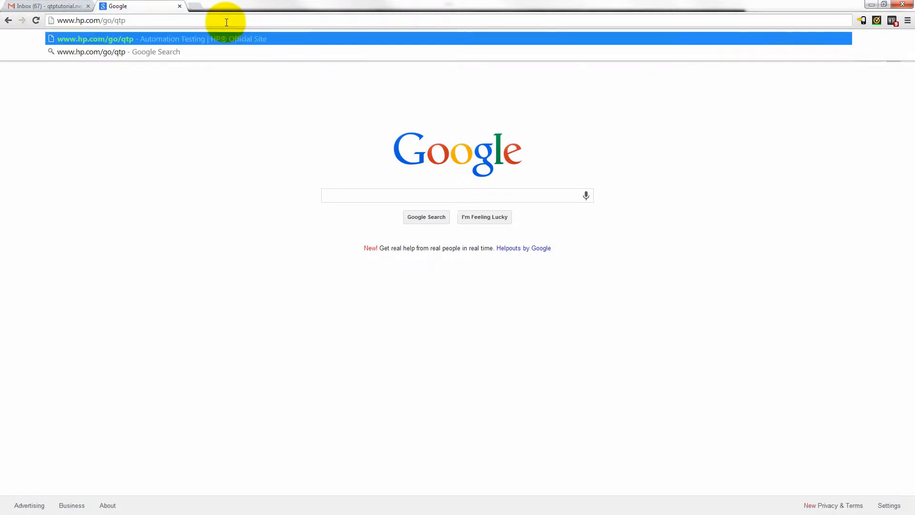
pyautogui.press('Return')
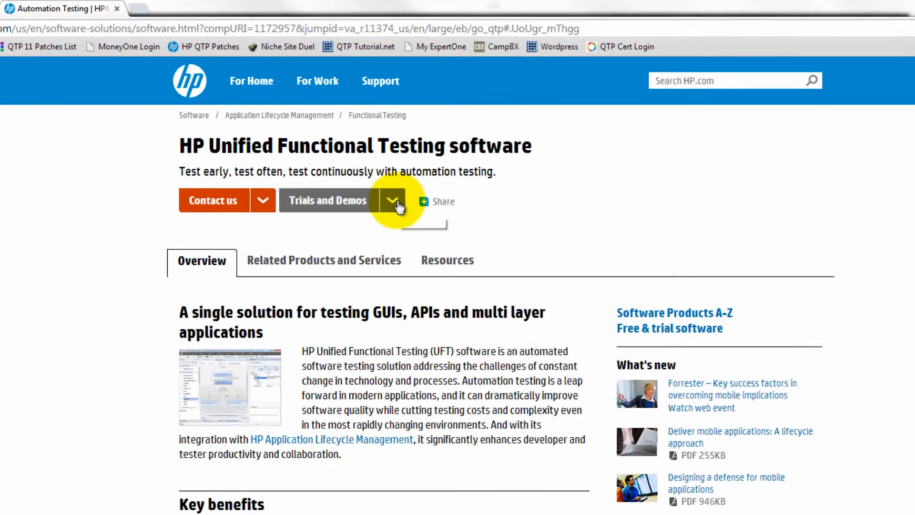
pyautogui.click(379, 144)
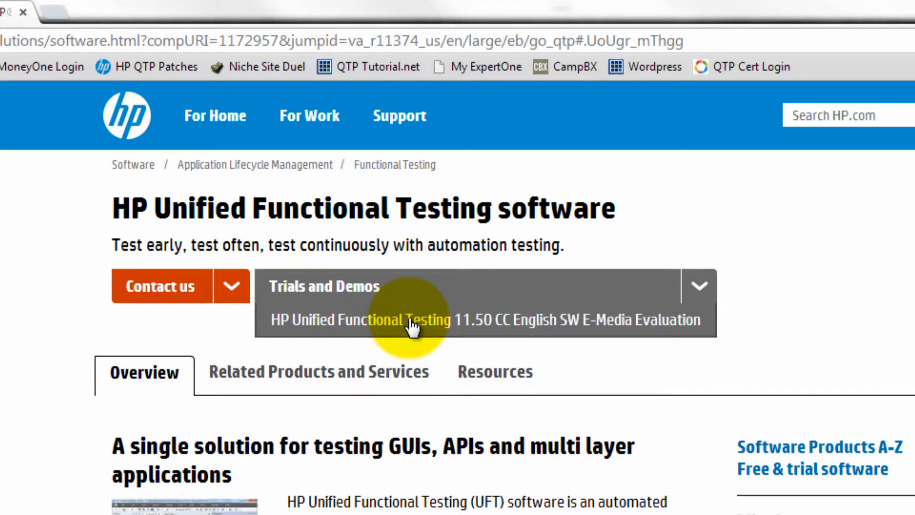
pyautogui.click(338, 321)
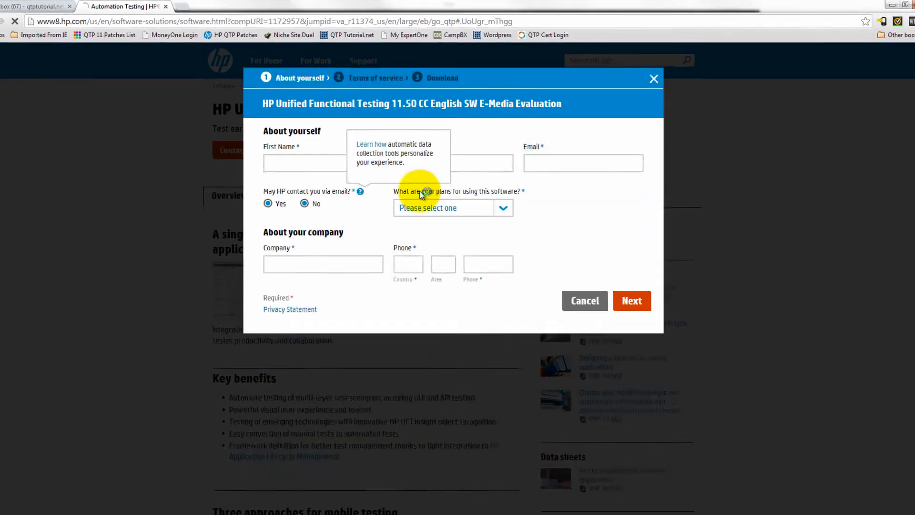
# Enter the first name, last name and e-mail, decline e-mail contact, and choose Evaluate as planned use
pyautogui.write('QTP')
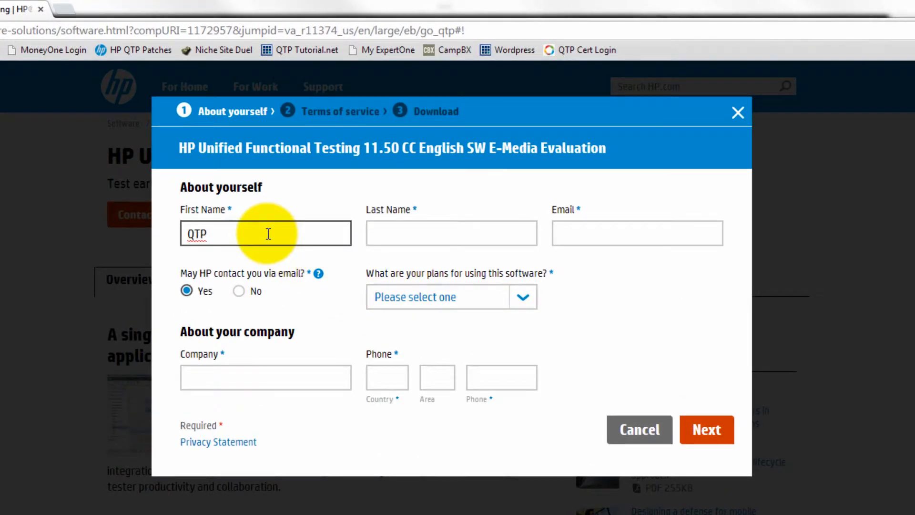
pyautogui.press('Tab')
pyautogui.write('Tutorial')
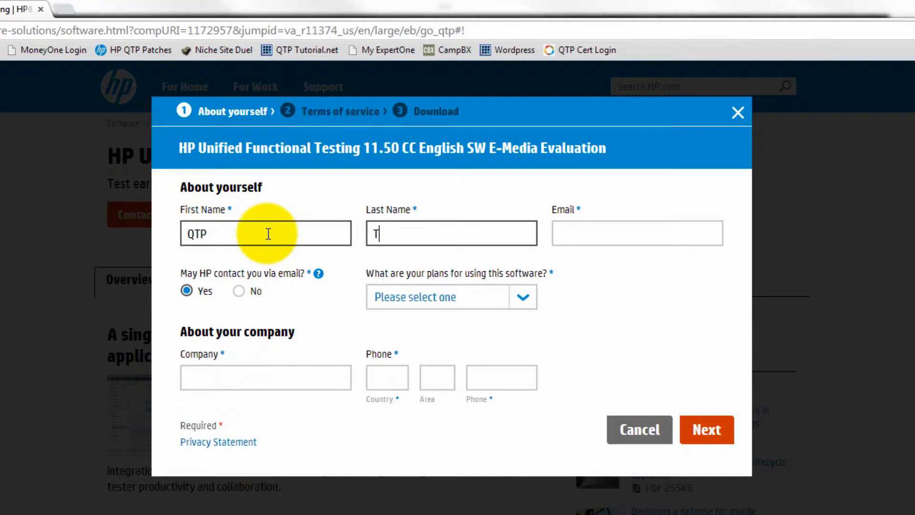
pyautogui.press('Tab')
pyautogui.write('qtp')
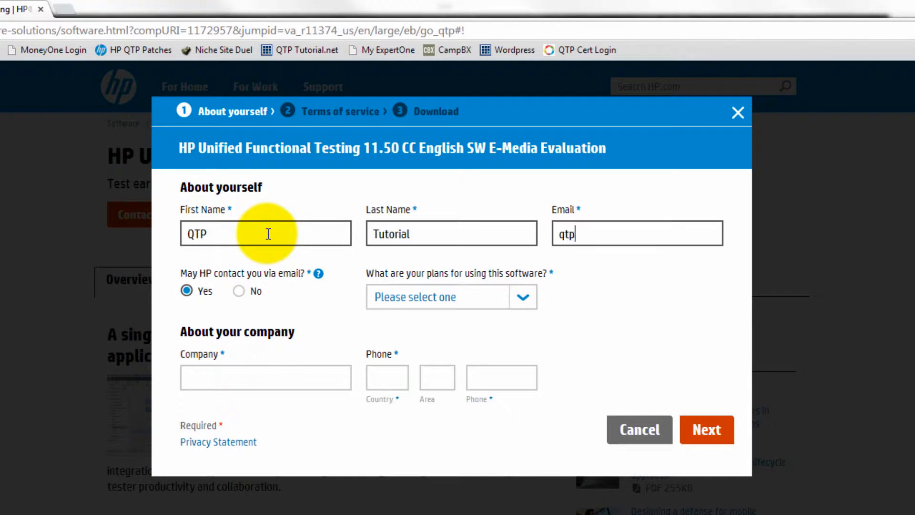
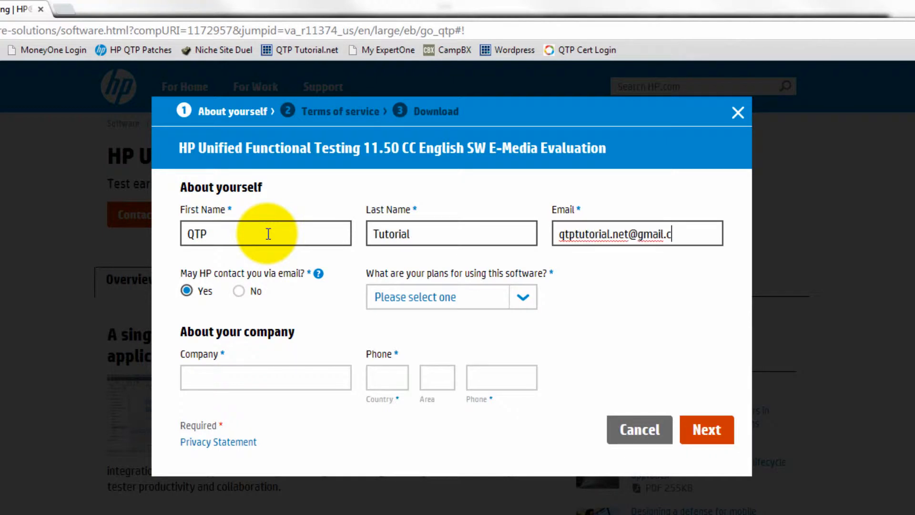
pyautogui.click(240, 291)
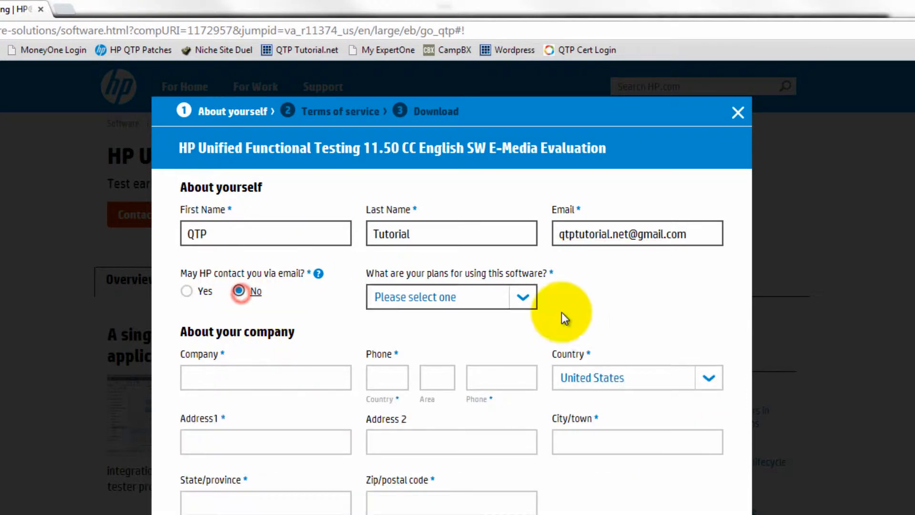
pyautogui.scroll(-2, 548, 296)
pyautogui.click(530, 225)
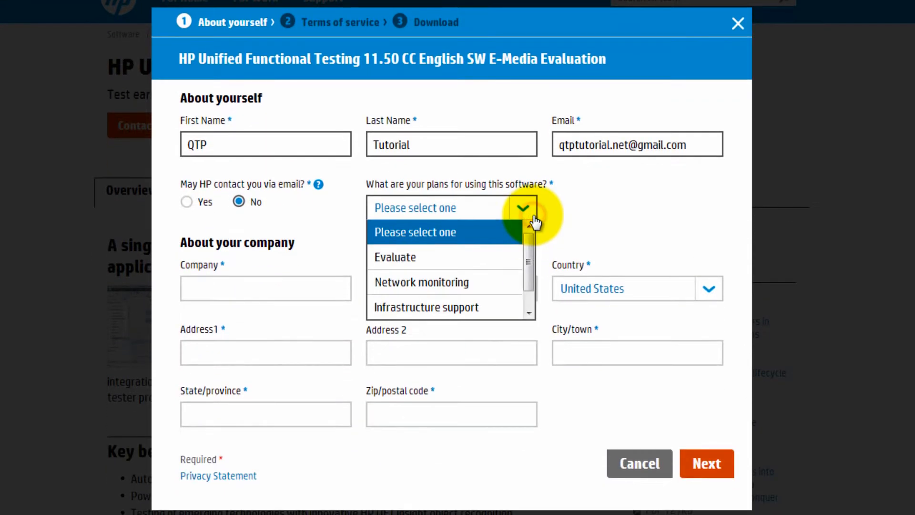
pyautogui.click(450, 257)
# Fill in the company name and the phone area code and number
pyautogui.click(302, 285)
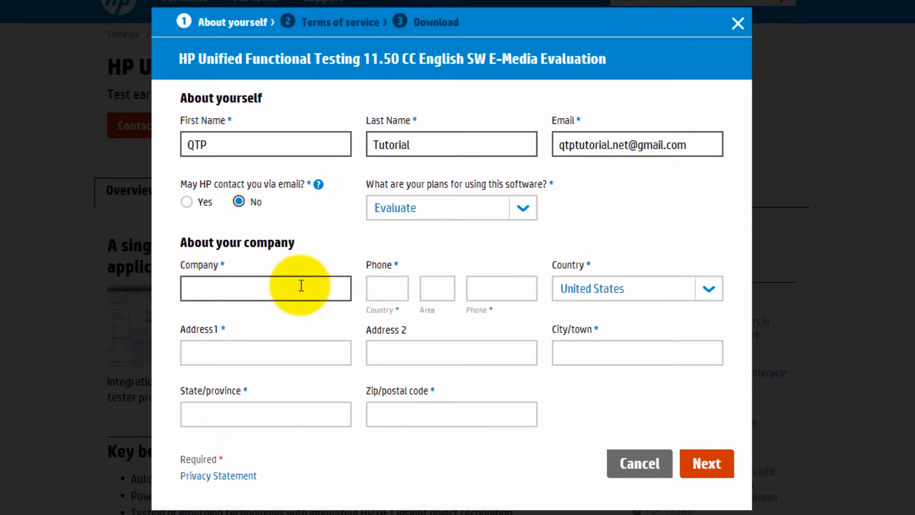
pyautogui.write('Volo Solutions LLC')
pyautogui.press('Tab')
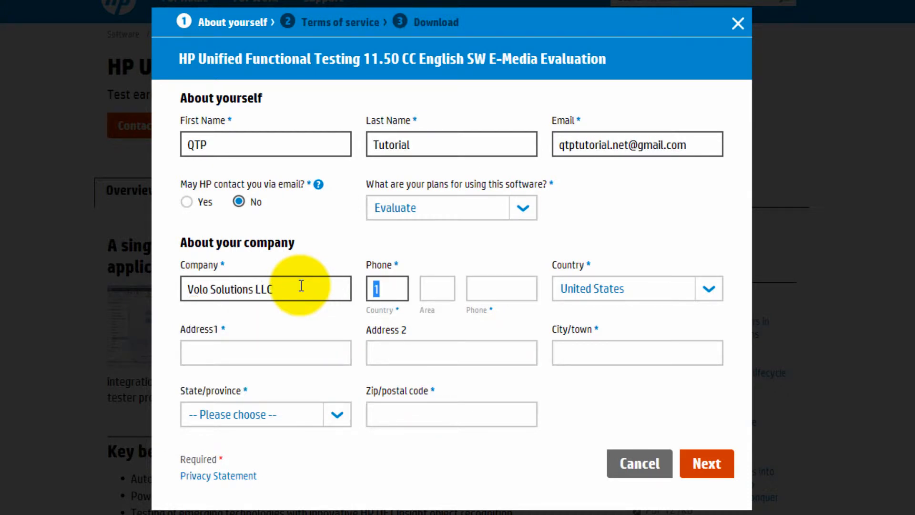
pyautogui.press('Tab')
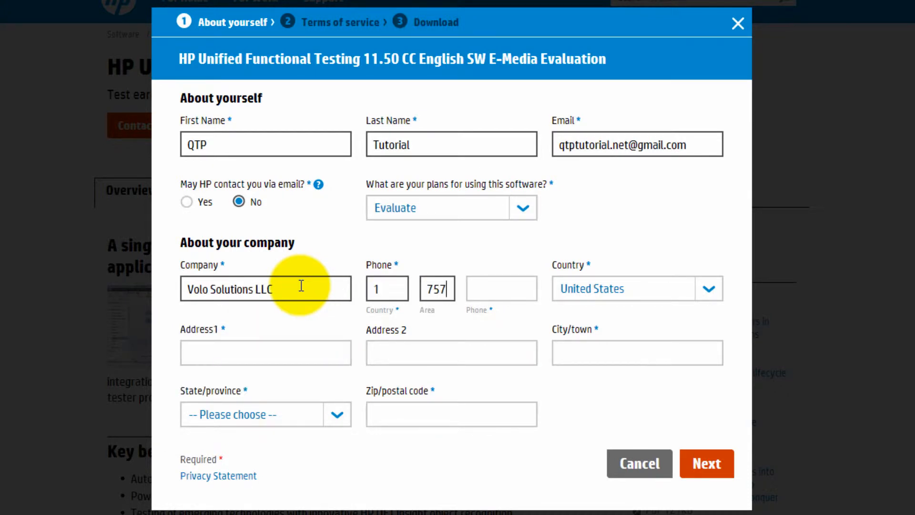
pyautogui.press('Tab')
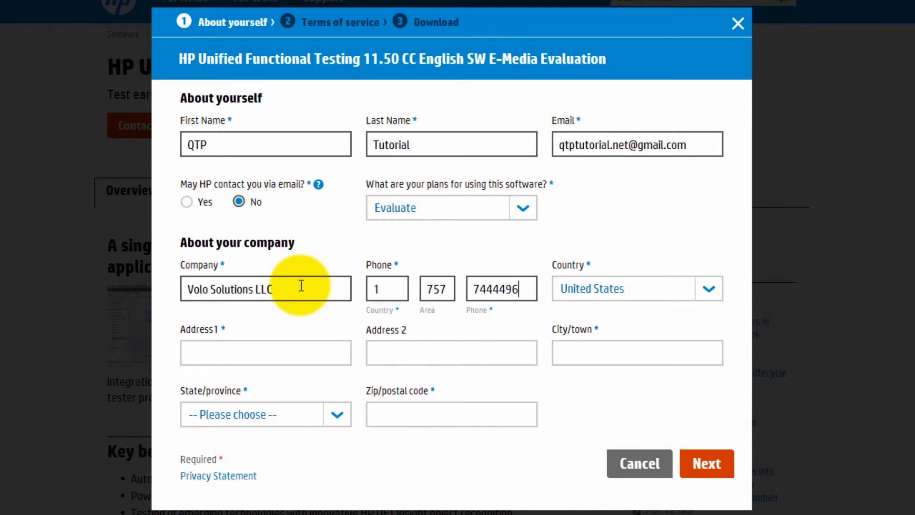
pyautogui.press('Tab')
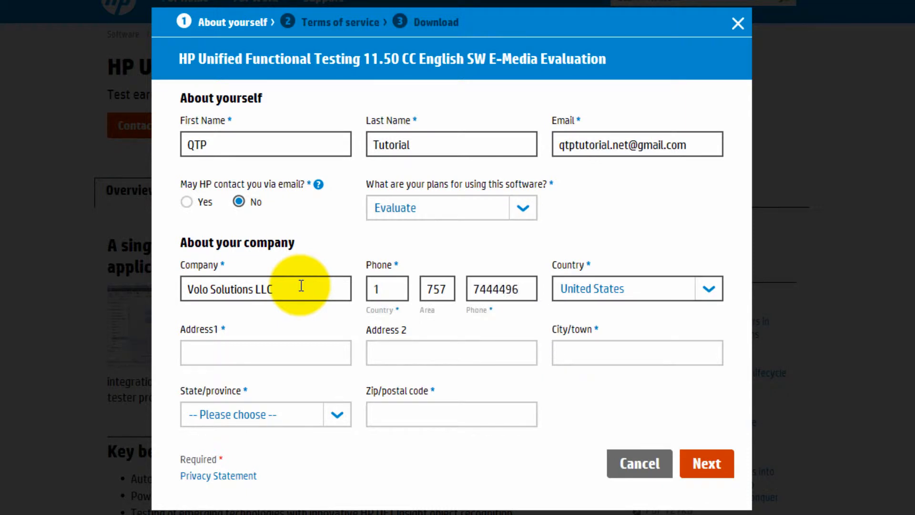
# Enter the street address and city, select the state, and fill in the zip code
pyautogui.click(253, 364)
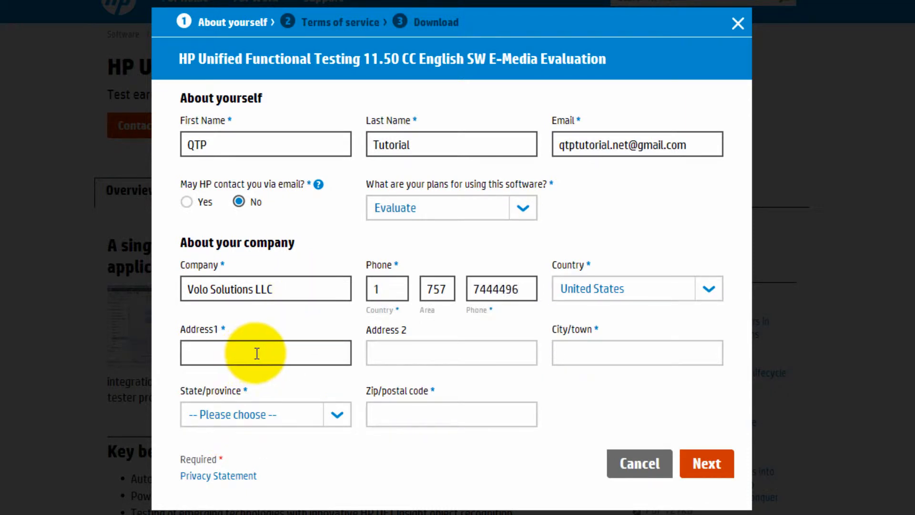
pyautogui.click(241, 359)
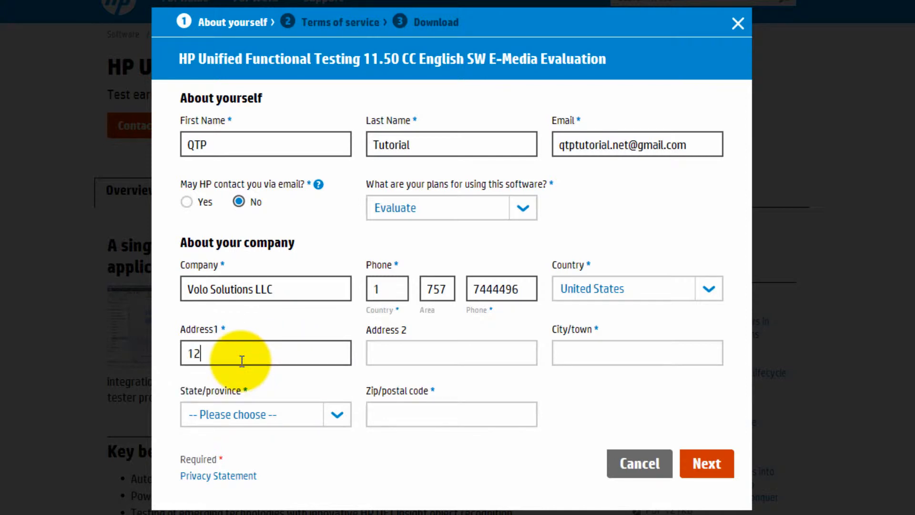
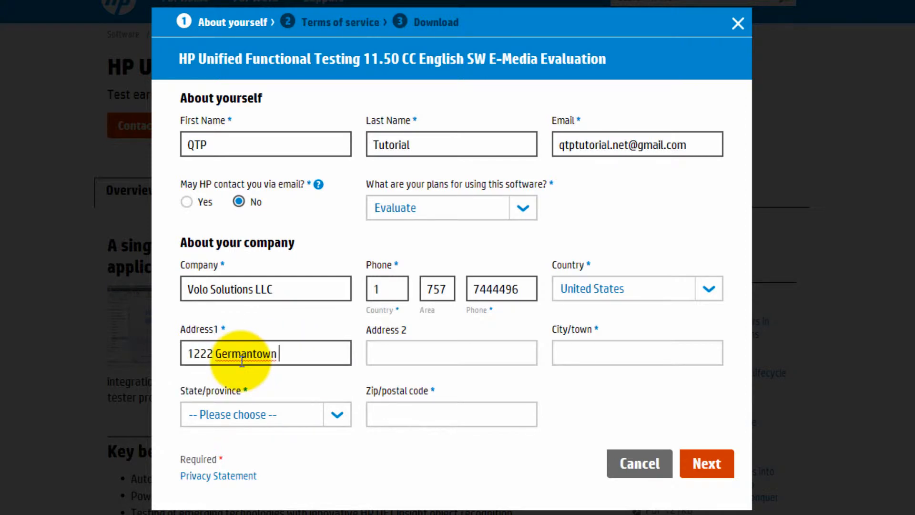
pyautogui.press('Tab')
pyautogui.press('Tab')
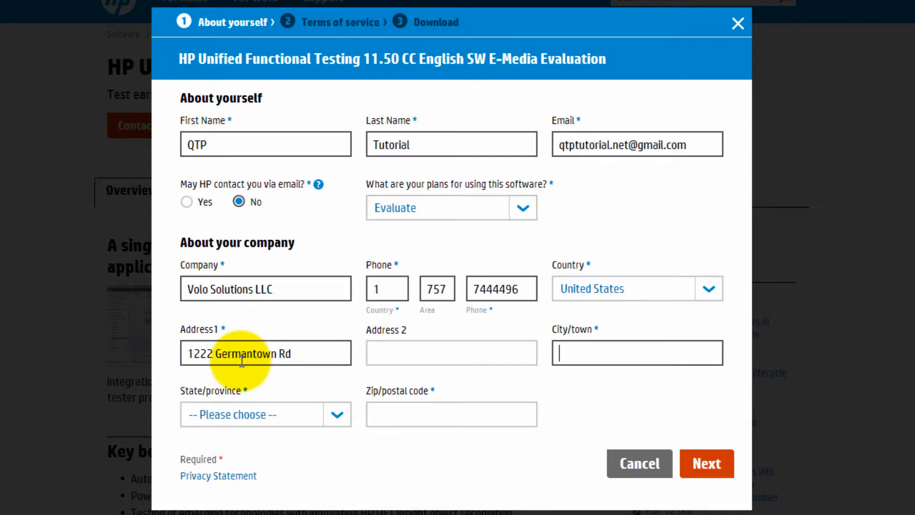
pyautogui.write('Gaithersturg')
pyautogui.press('Tab')
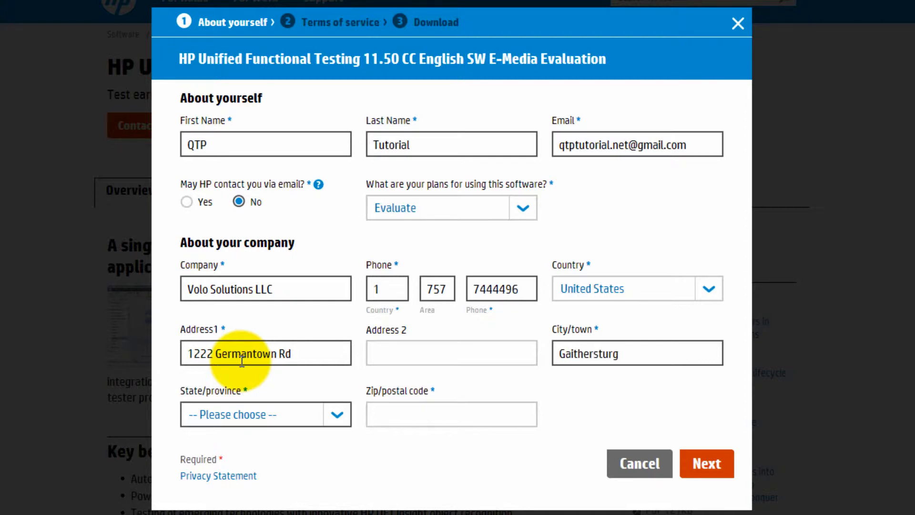
pyautogui.press('Down')
pyautogui.press('m')
pyautogui.press('Down')
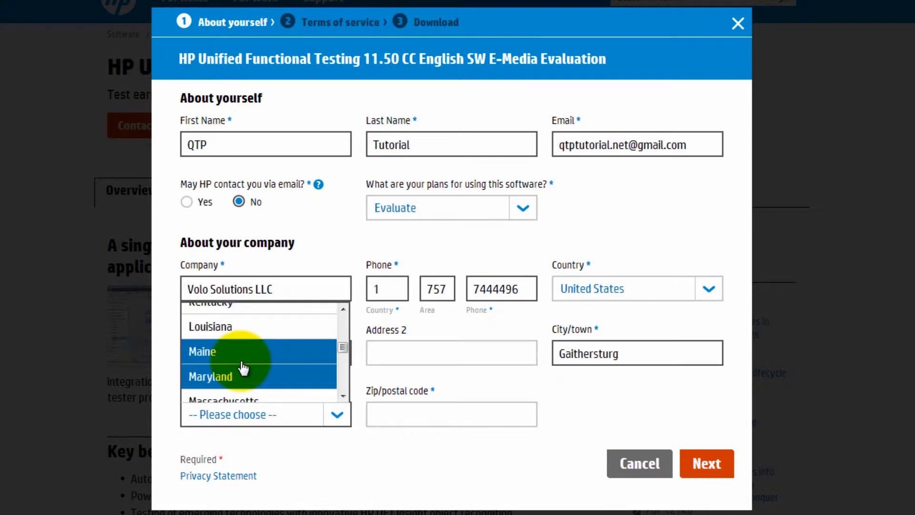
pyautogui.click(242, 378)
pyautogui.click(409, 422)
pyautogui.write('208')
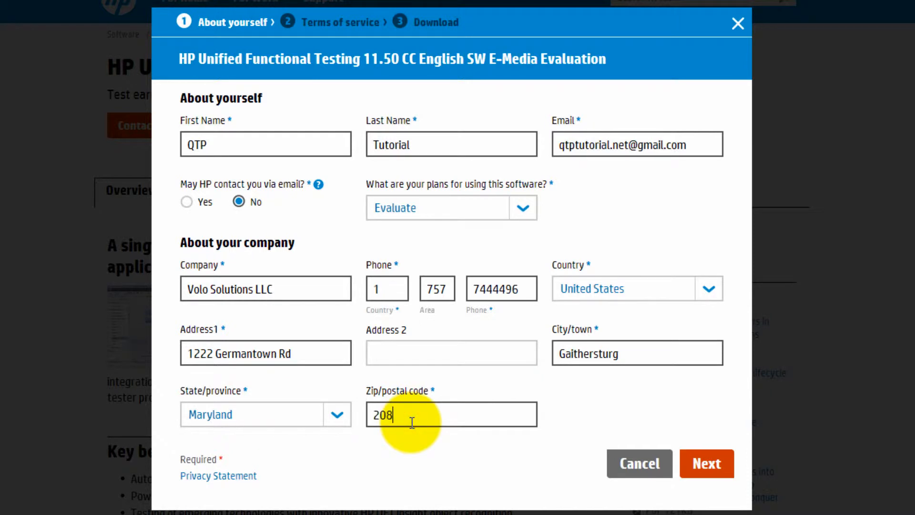
pyautogui.write('74')
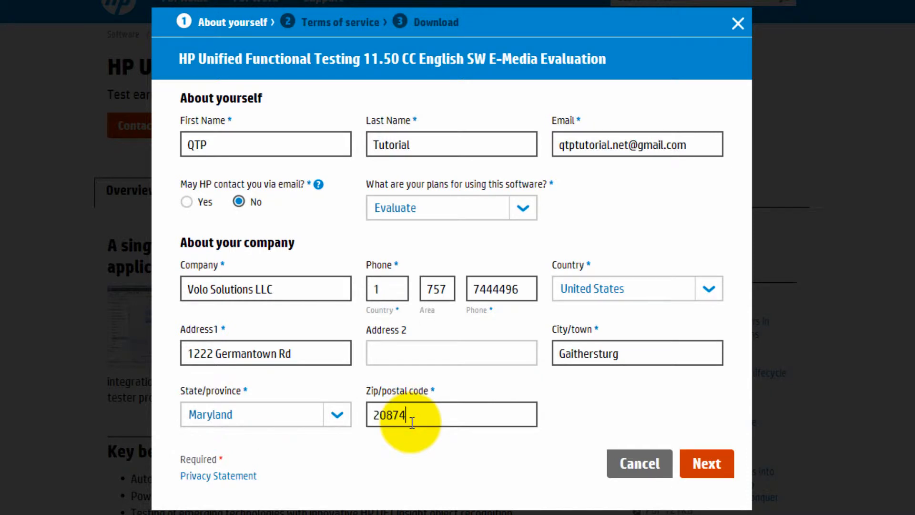
# Submit the registration form and agree to the Terms of service, unlocking T6510-15080.zip
pyautogui.click(708, 459)
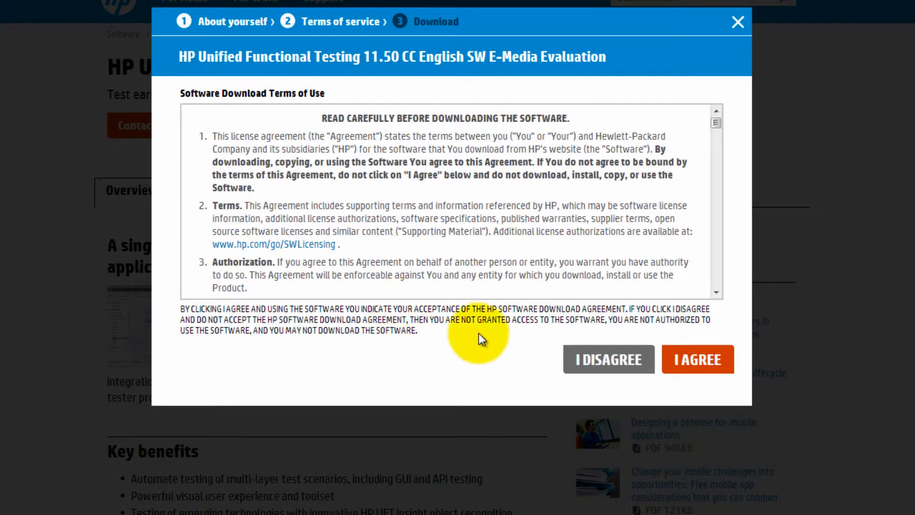
pyautogui.click(699, 361)
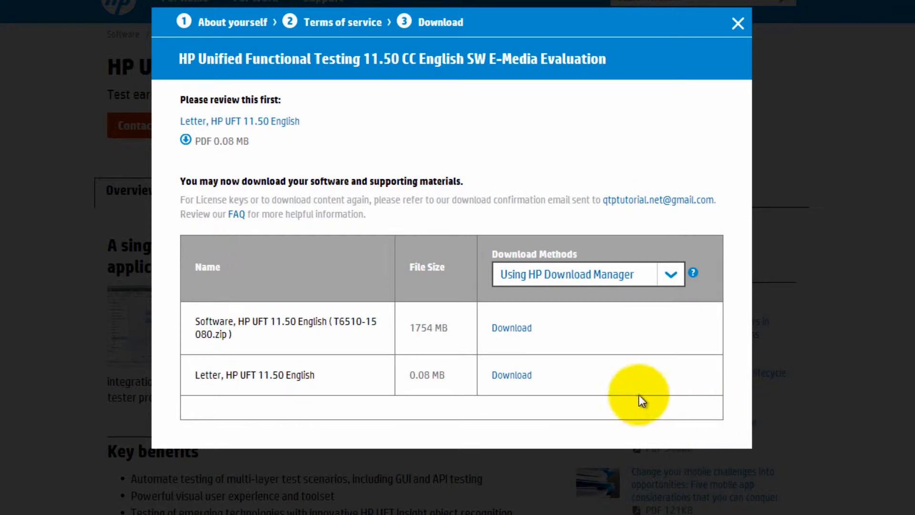
# Download the 'Software, HP UFT 11.50 English' package using HP Download Manager
pyautogui.click(518, 333)
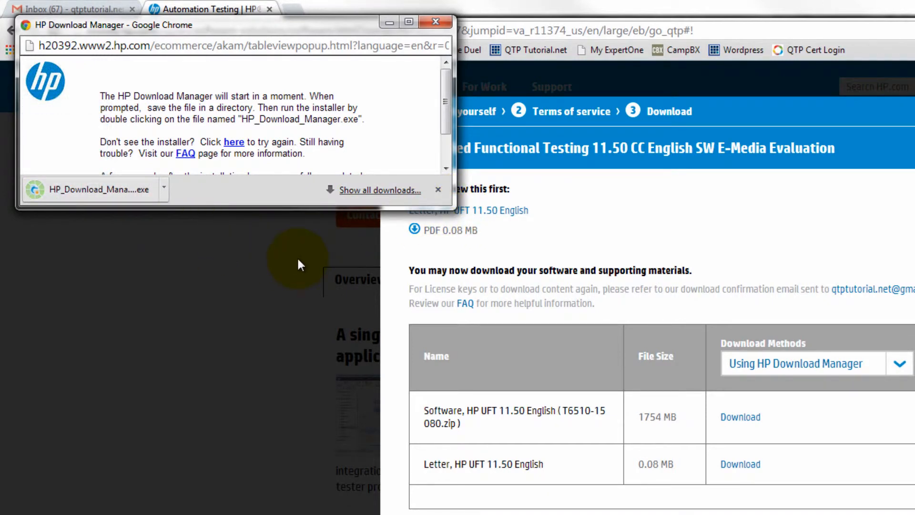
# Run HP_Download_Manager.exe, accept the Akamai licence, and install Akamai NetSession Interface
pyautogui.click(102, 190)
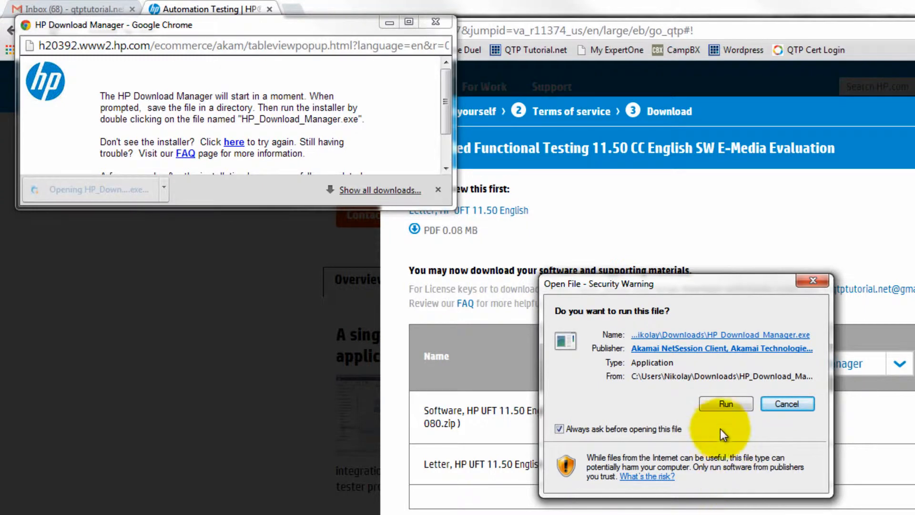
pyautogui.click(725, 405)
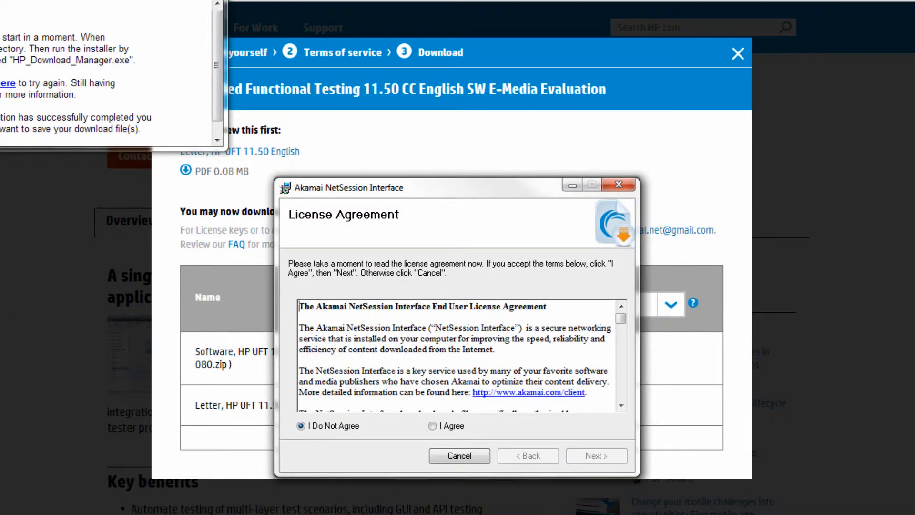
pyautogui.click(453, 426)
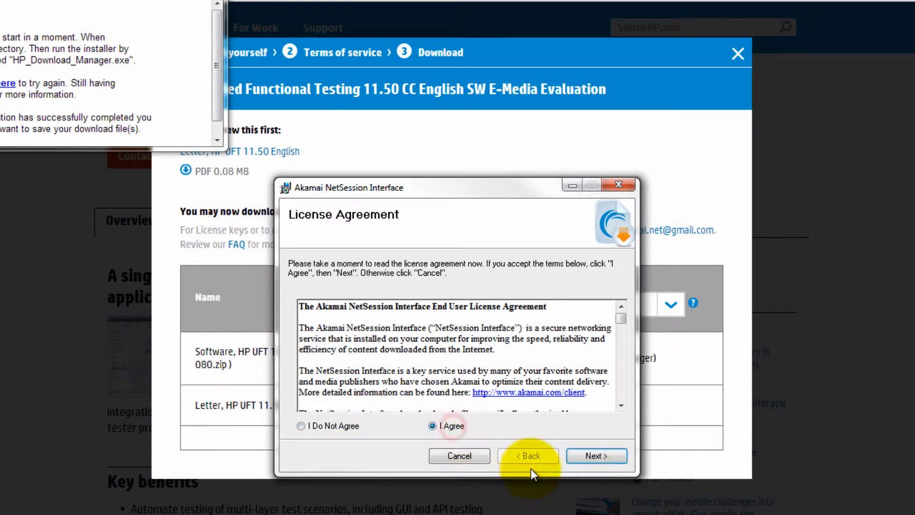
pyautogui.click(602, 455)
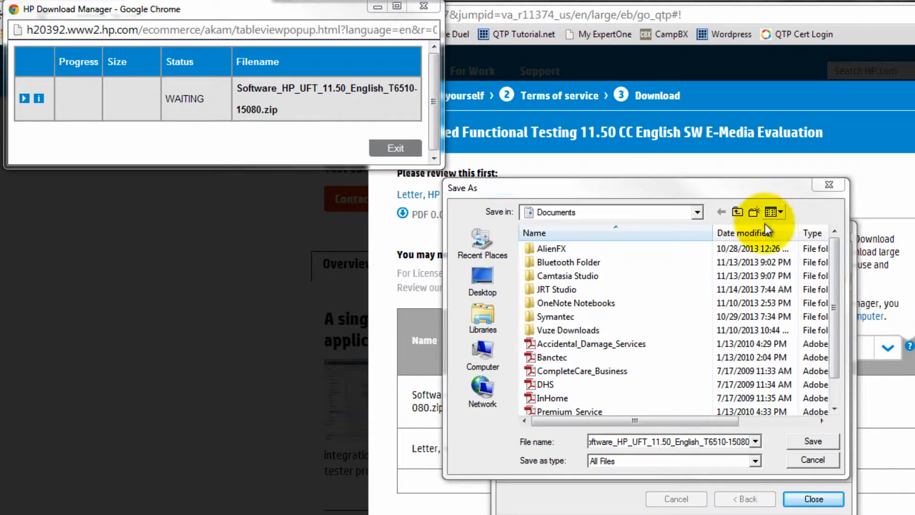
# Save the UFT zip to Livedrive Briefcase (L:) > QTP > Downloads
pyautogui.click(697, 213)
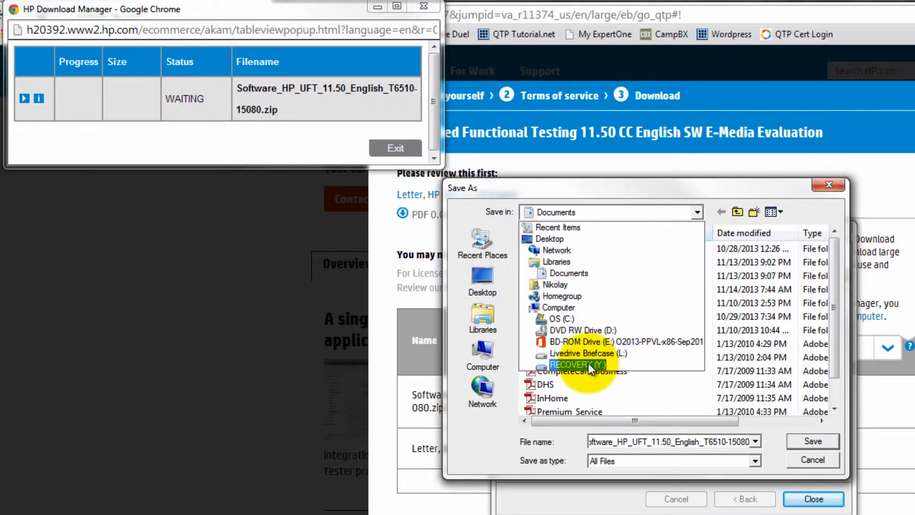
pyautogui.click(588, 357)
pyautogui.doubleClick(546, 249)
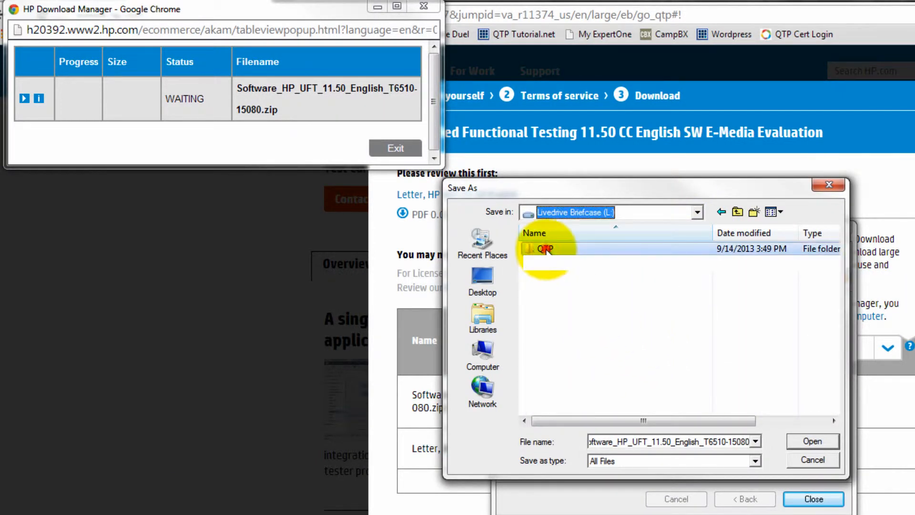
pyautogui.doubleClick(559, 276)
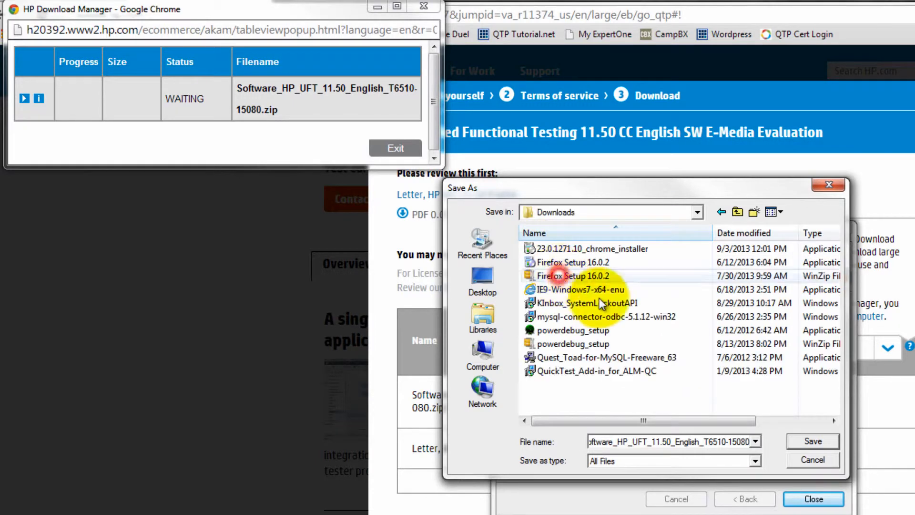
pyautogui.click(819, 444)
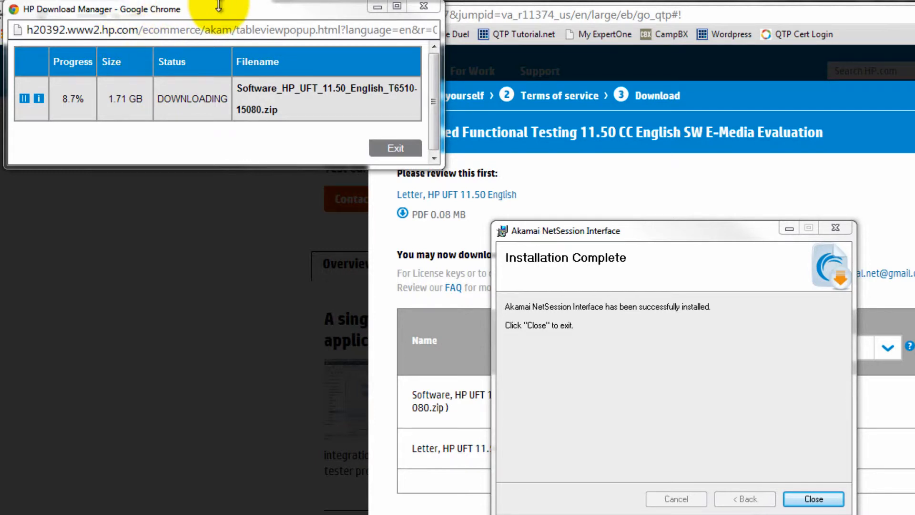
# Once the 1.71 GB zip completes, exit HP Download Manager and close the Akamai installer
pyautogui.moveTo(216, 15); pyautogui.dragTo(428, 170)
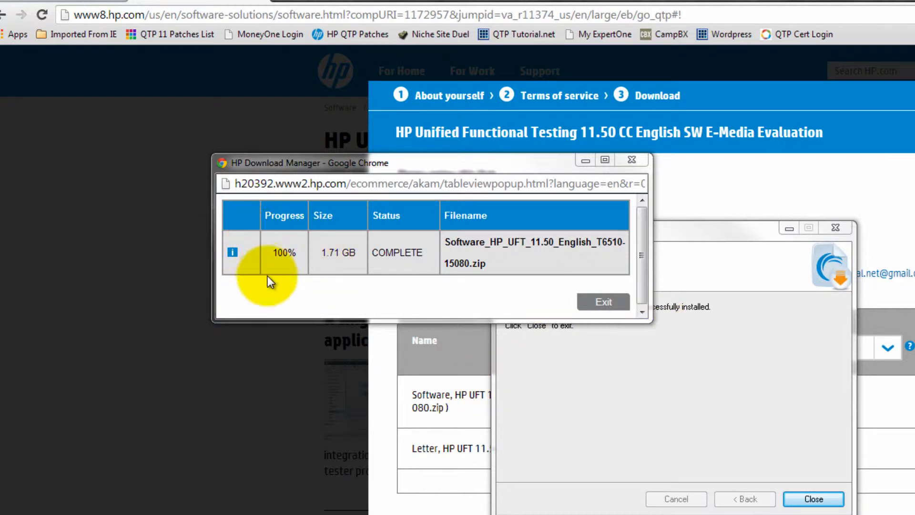
pyautogui.click(605, 302)
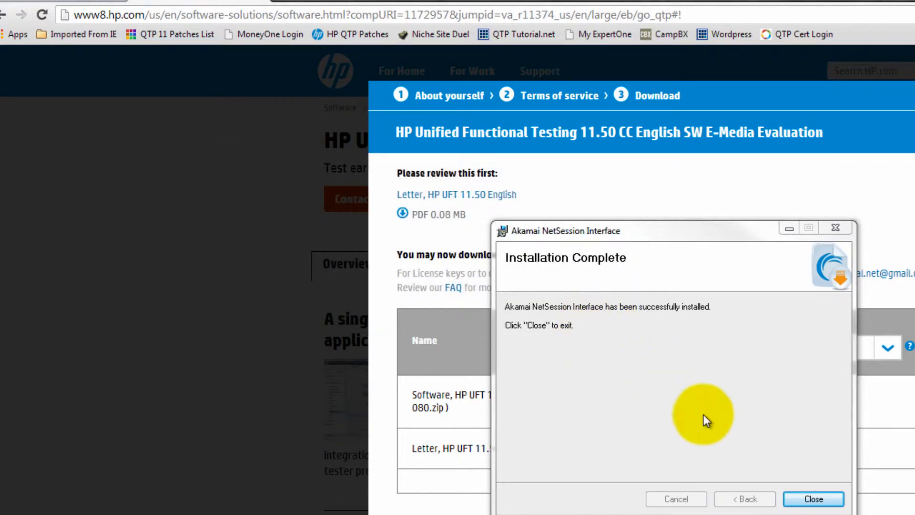
pyautogui.click(806, 498)
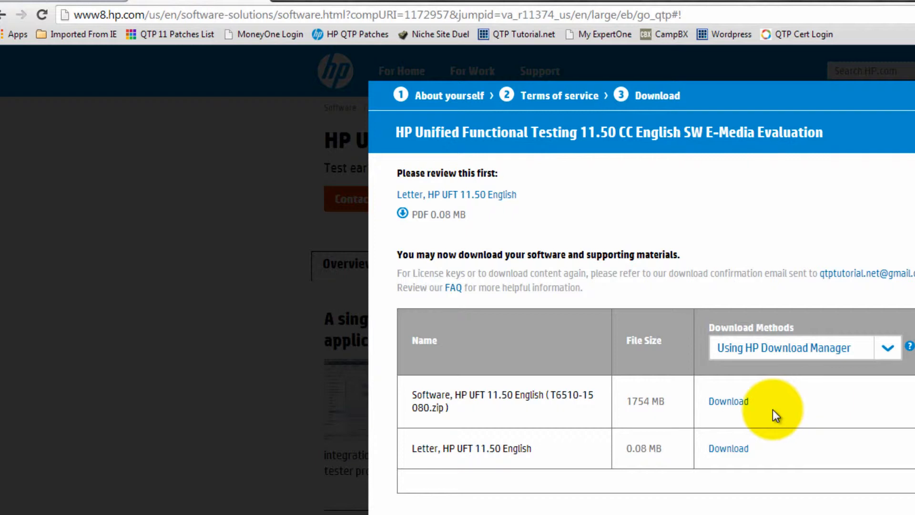
pyautogui.press('super+r')
pyautogui.moveTo(230, 42); pyautogui.dragTo(333, 119)
pyautogui.write('c:')
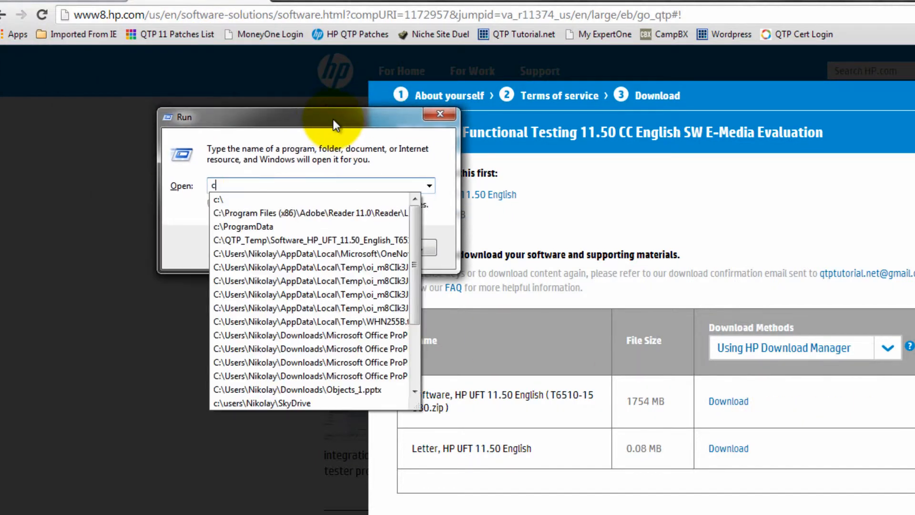
pyautogui.press('Down')
pyautogui.press('Down')
pyautogui.press('Down')
pyautogui.press('Down')
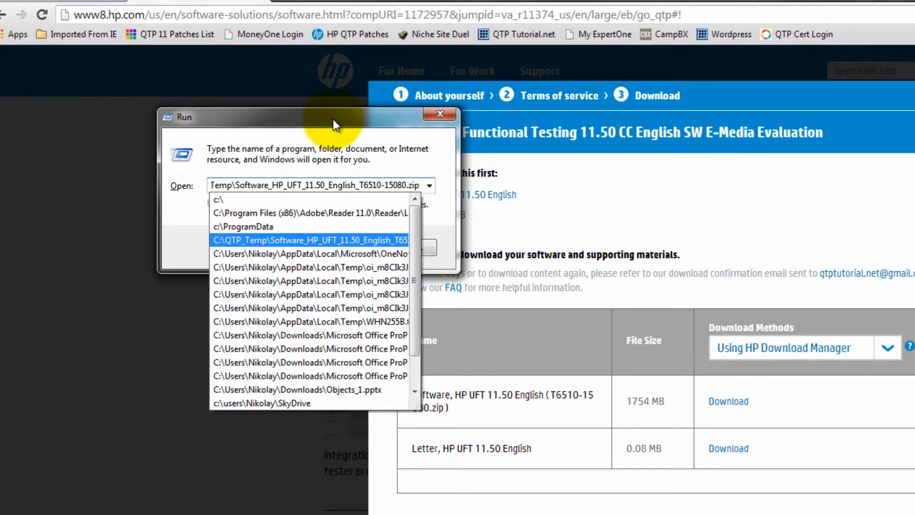
pyautogui.press('Return')
pyautogui.press('Return')
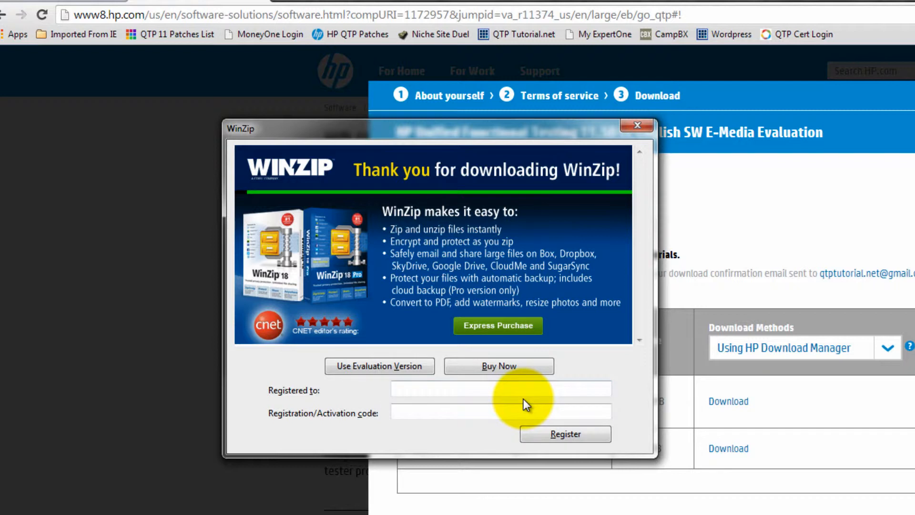
pyautogui.press('super+r')
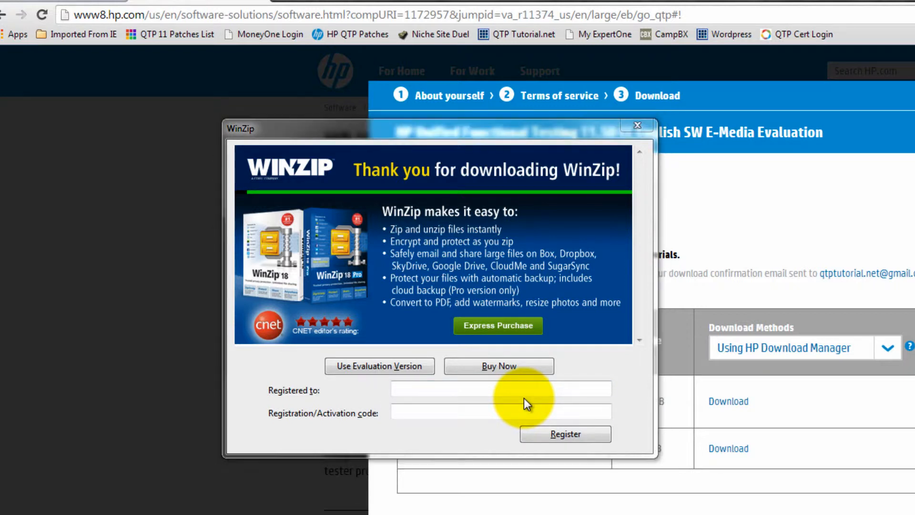
pyautogui.moveTo(177, 514); pyautogui.dragTo(357, 46)
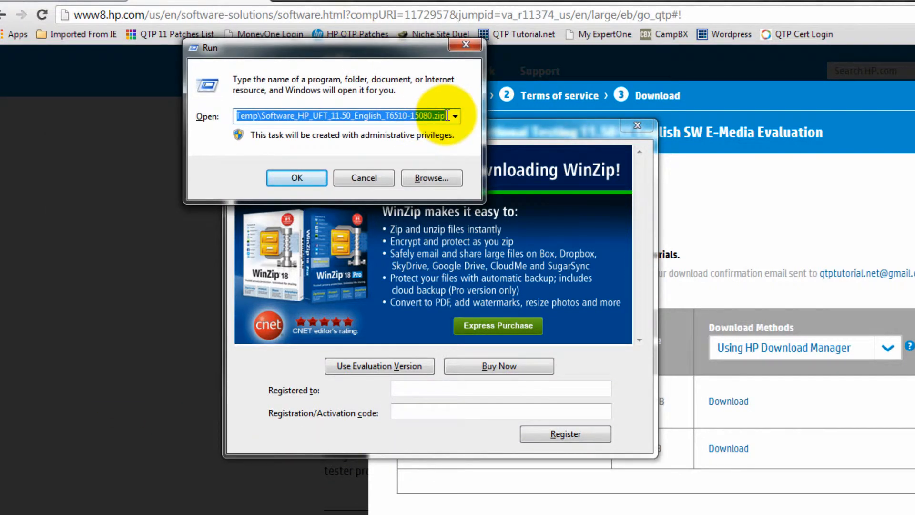
pyautogui.moveTo(447, 115); pyautogui.dragTo(282, 125)
pyautogui.press('BackSpace')
pyautogui.press('Return')
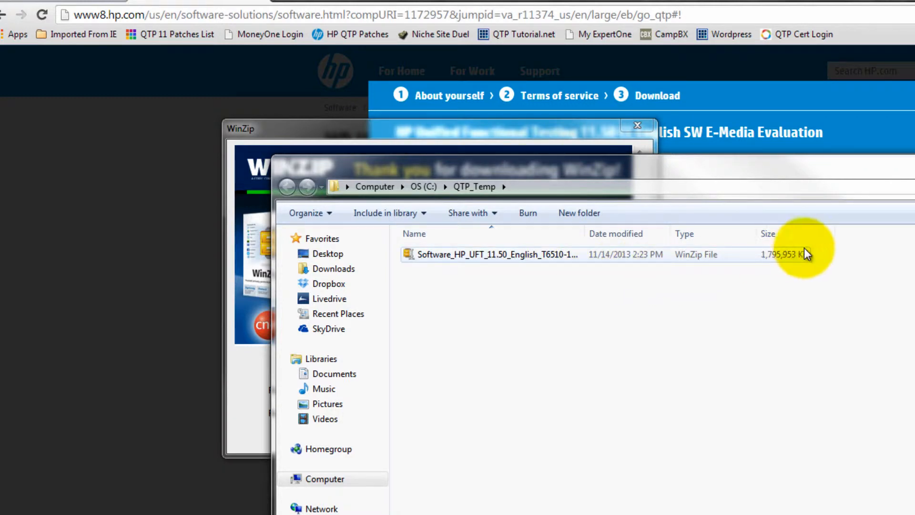
pyautogui.click(914, 161)
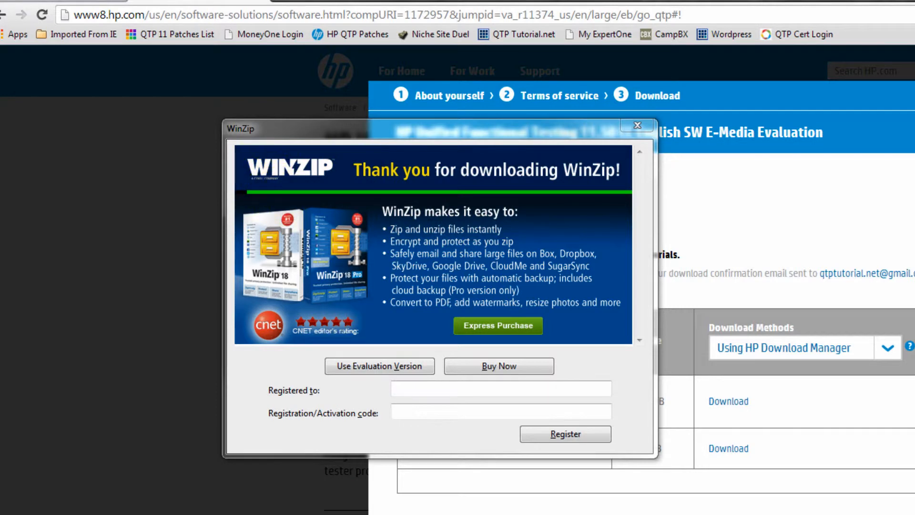
pyautogui.click(401, 367)
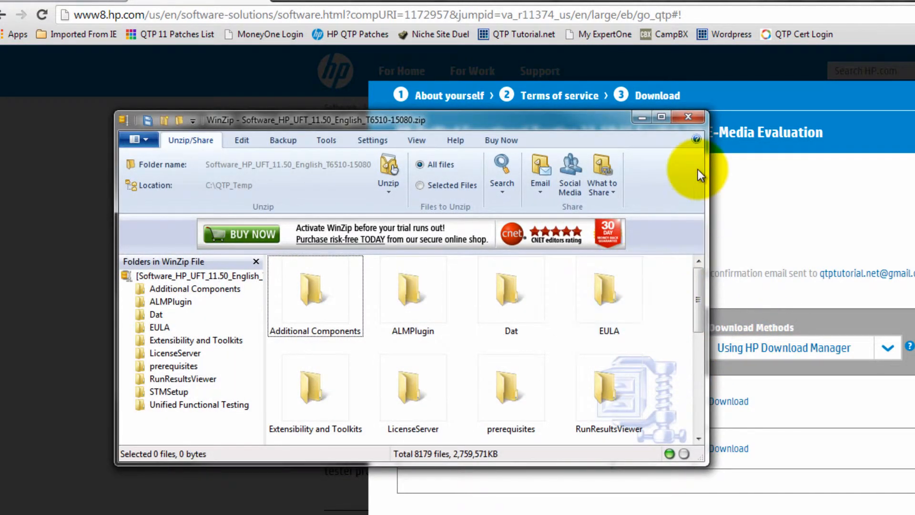
pyautogui.click(695, 119)
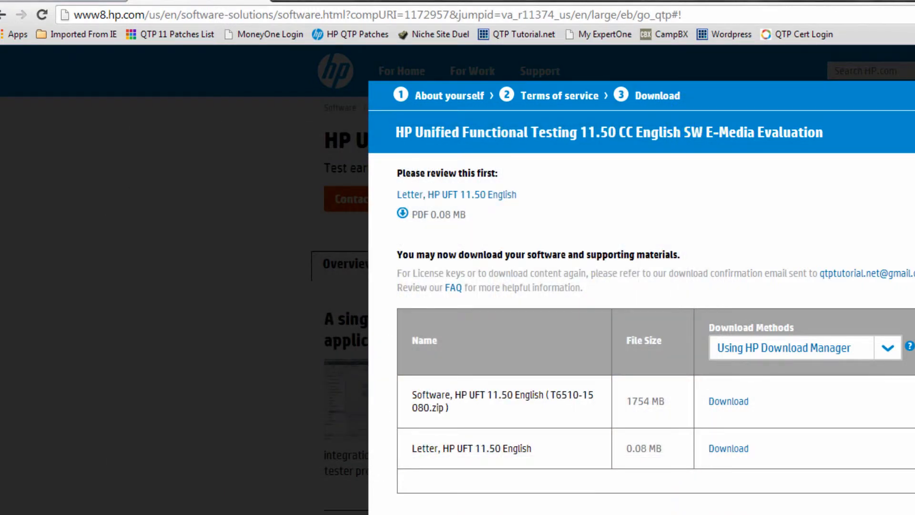
# Open C:\QTP_Temp and extract the UFT zip there with WinZip's evaluation version
pyautogui.press('super+r')
pyautogui.press('Return')
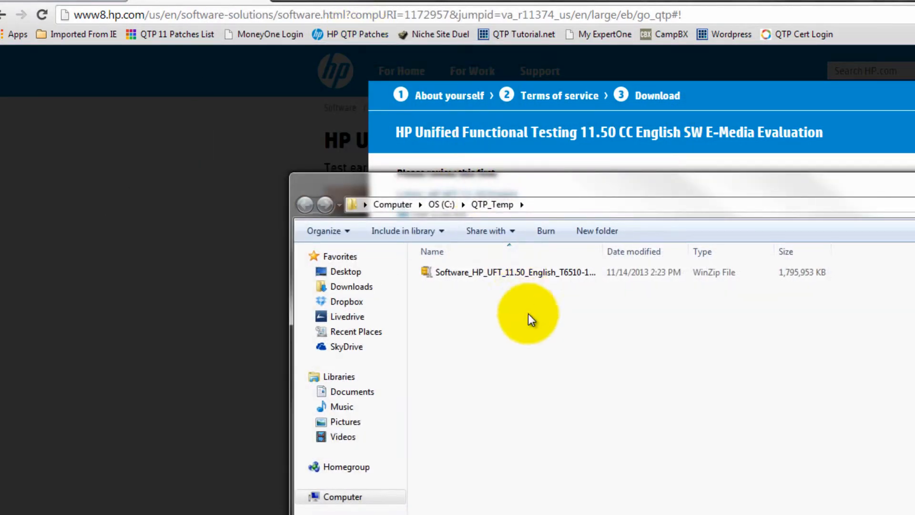
pyautogui.rightClick(526, 273)
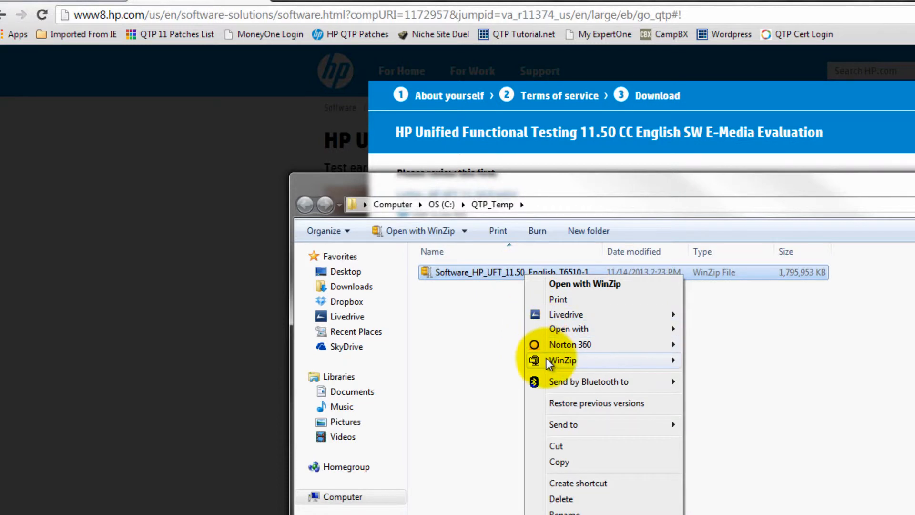
pyautogui.moveTo(550, 364)
pyautogui.click(789, 376)
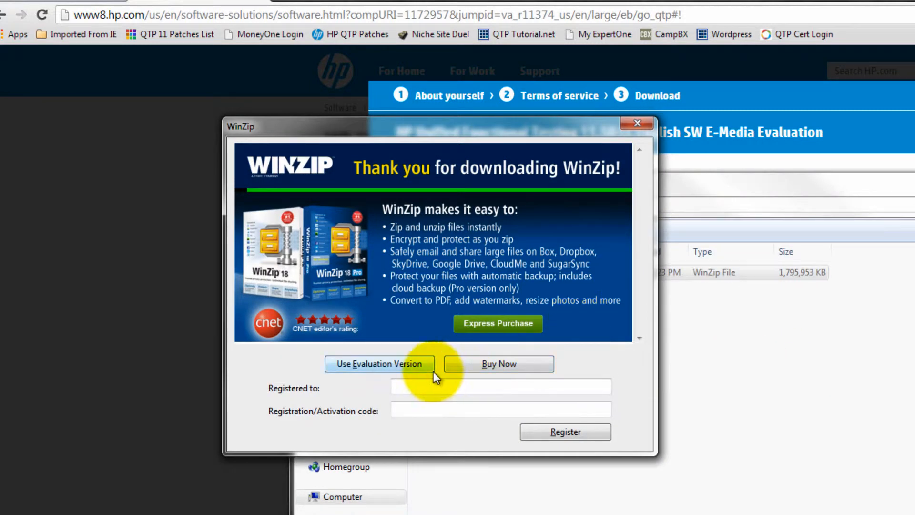
pyautogui.click(412, 364)
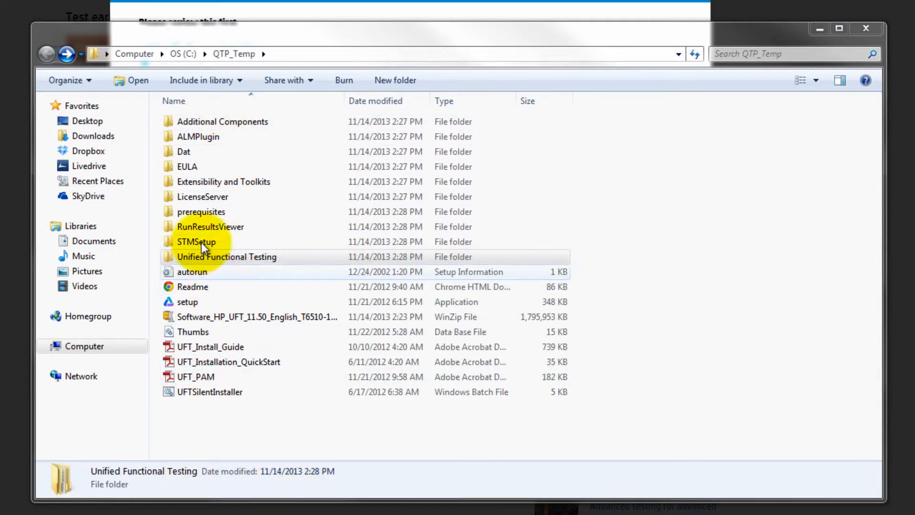
# Launch the UFT 11.50 setup and install its prerequisites, such as Access database engine 2007
pyautogui.doubleClick(203, 301)
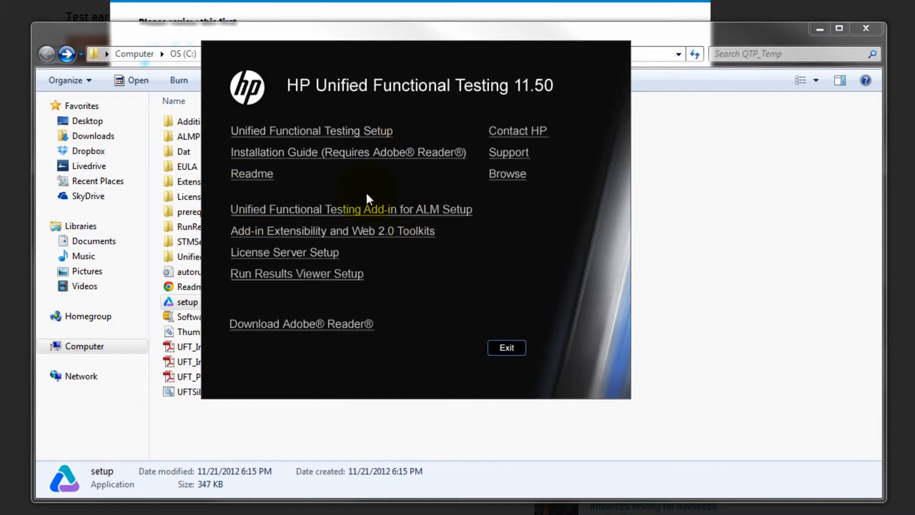
pyautogui.click(312, 127)
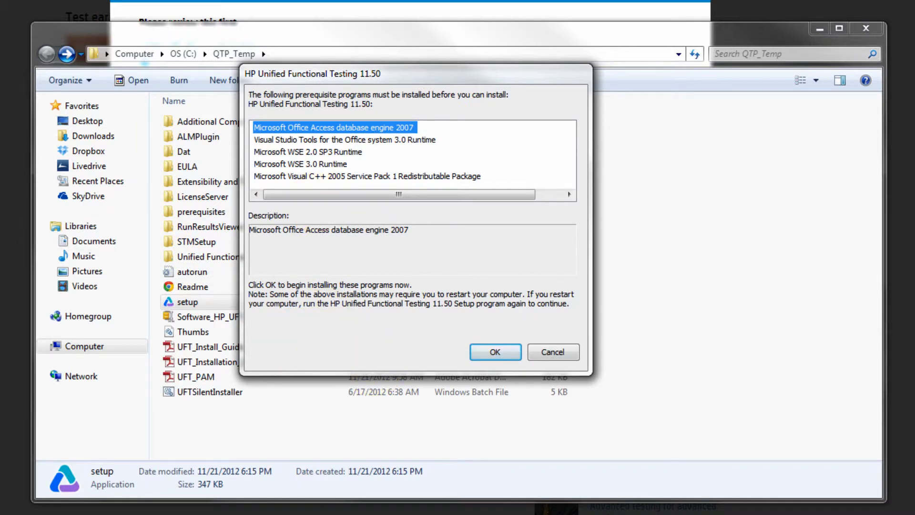
pyautogui.hotkey('alt', 'Tab')
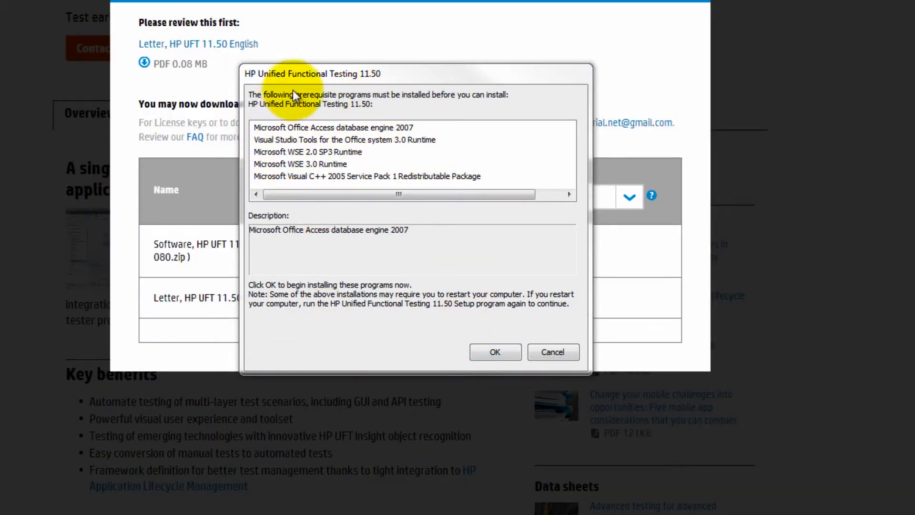
pyautogui.click(489, 350)
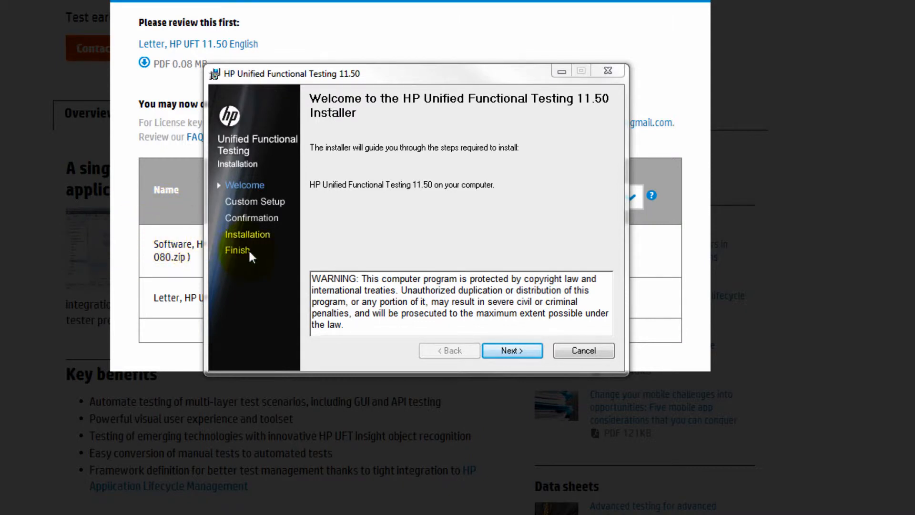
# Move past the welcome page and accept the UFT 11.50 licence agreement
pyautogui.click(521, 351)
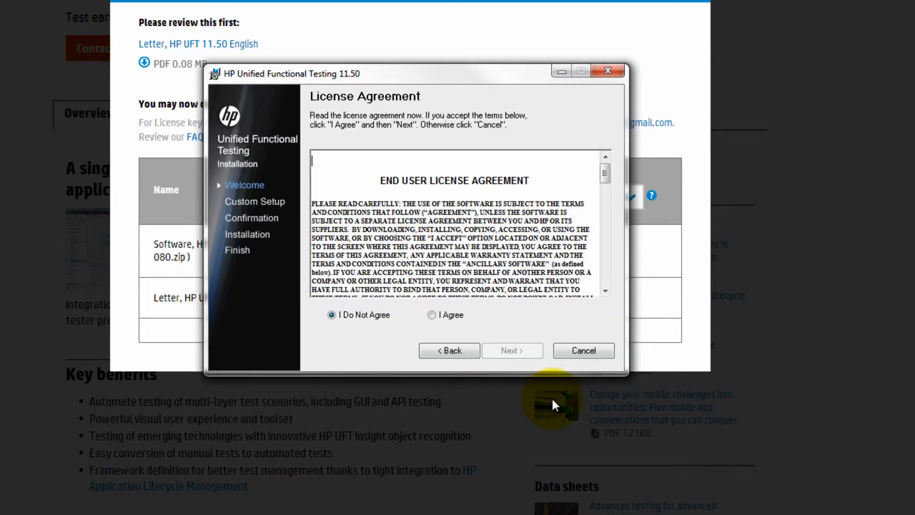
pyautogui.click(432, 315)
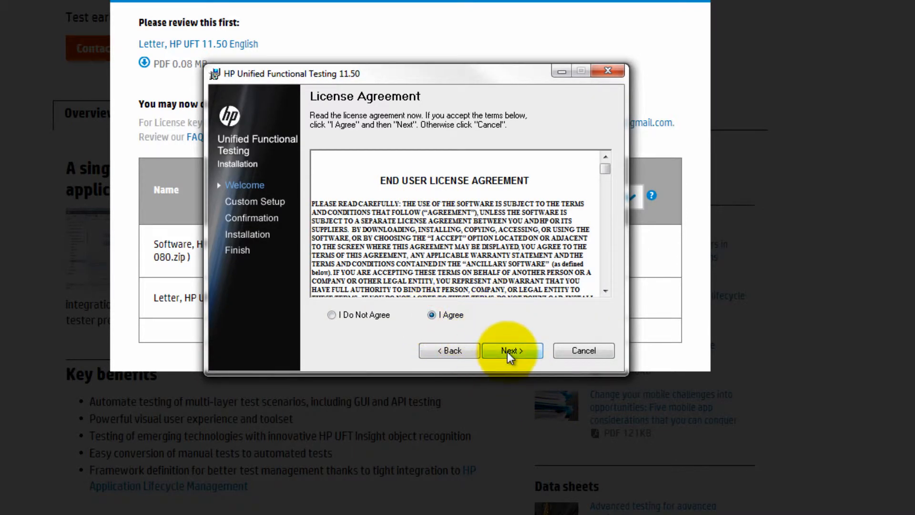
pyautogui.click(507, 352)
# Enter the customer name, replace the organization name, and continue to Custom Setup
pyautogui.write('QTPtutorial')
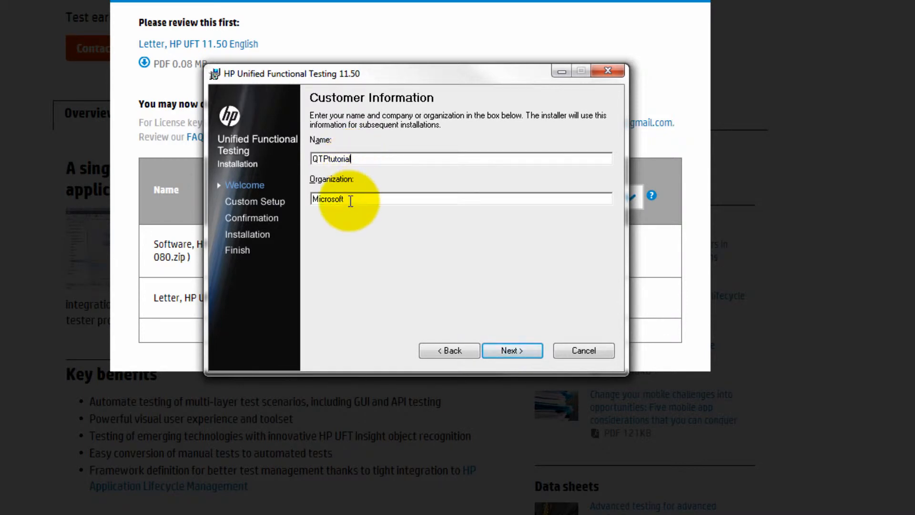
pyautogui.doubleClick(348, 198)
pyautogui.write('Volo Solutions LLC')
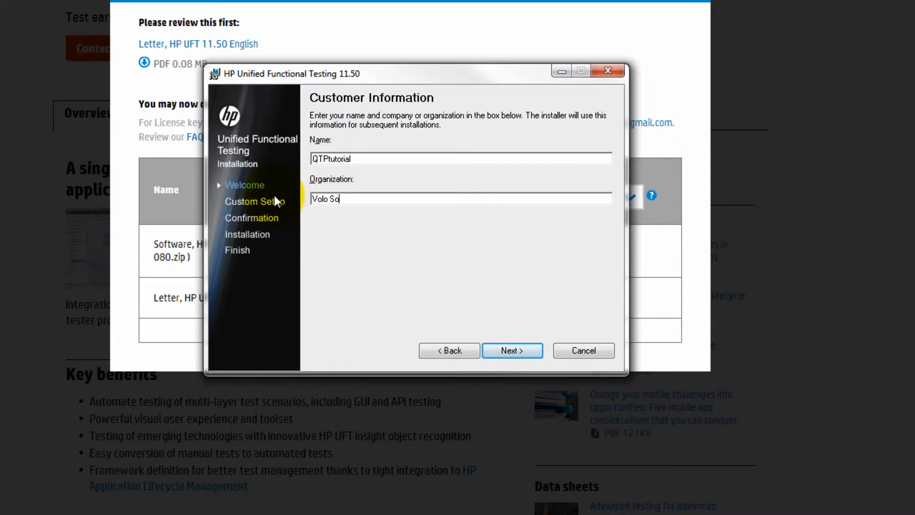
pyautogui.click(511, 351)
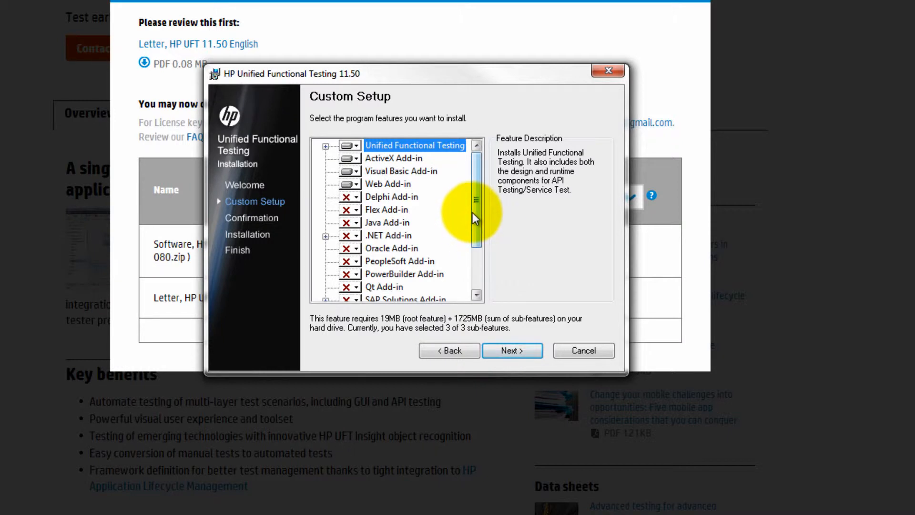
pyautogui.click(476, 188)
pyautogui.moveTo(475, 189)
pyautogui.mouseDown()
pyautogui.moveTo(476, 247)
pyautogui.moveTo(473, 179)
pyautogui.mouseUp()
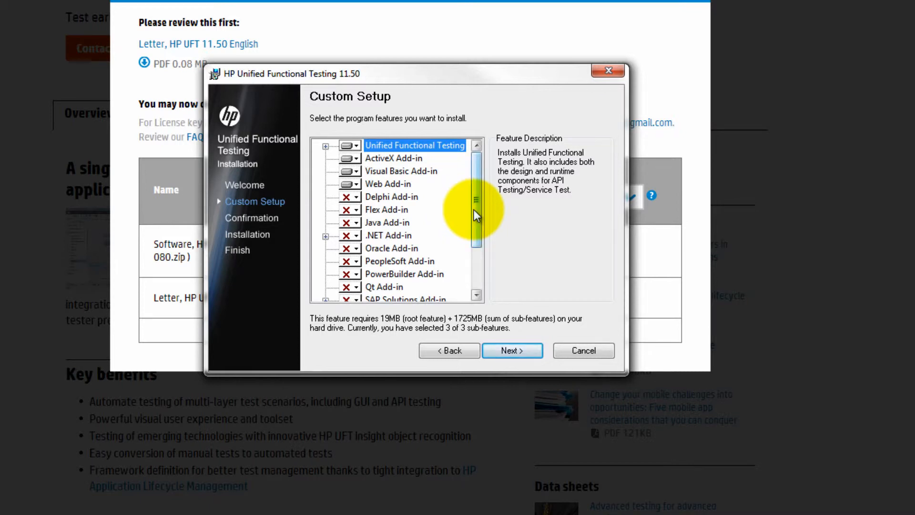
pyautogui.moveTo(477, 192); pyautogui.dragTo(454, 147)
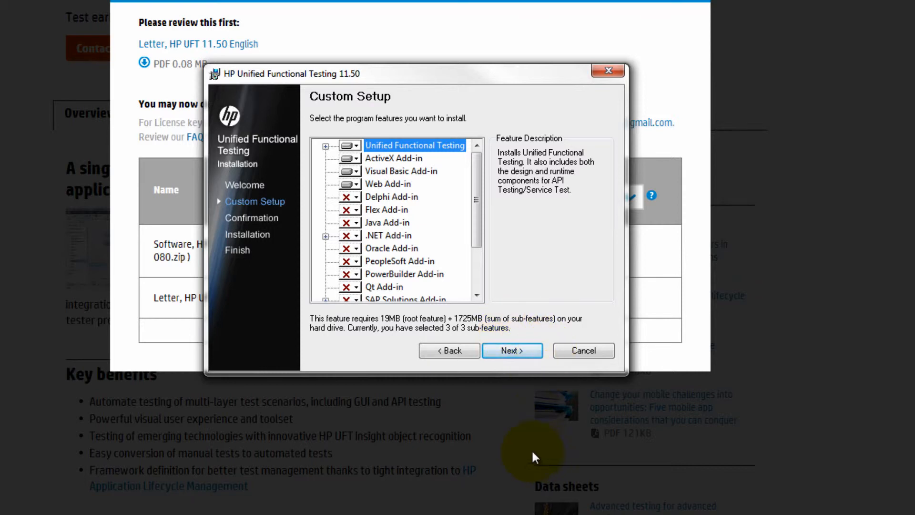
# Install UFT 11.50 with the chosen features into the default folder and finish the installer
pyautogui.click(508, 349)
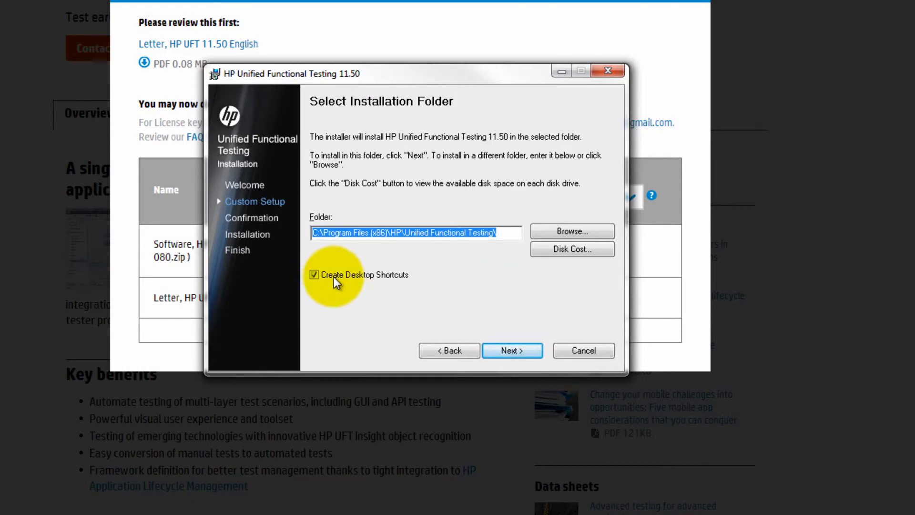
pyautogui.click(510, 351)
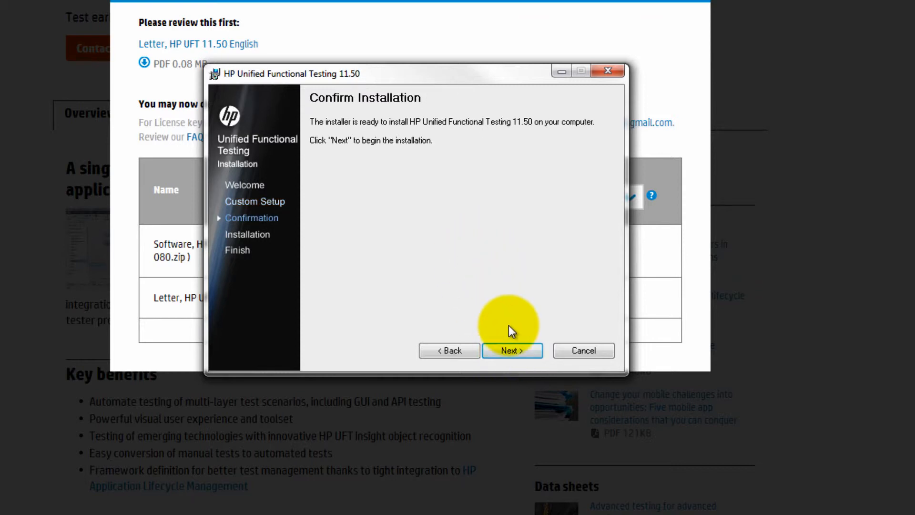
pyautogui.click(513, 350)
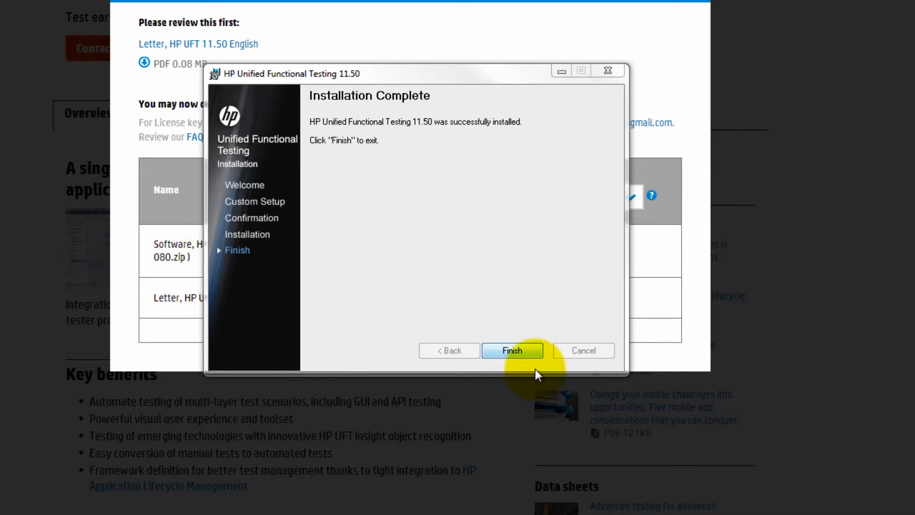
pyautogui.click(508, 350)
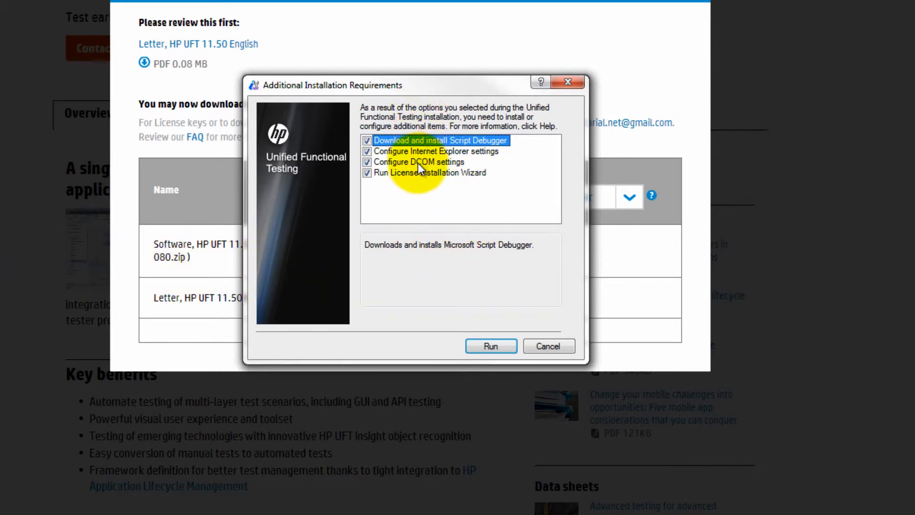
# Run all checked additional installation requirements, including Script Debugger, Internet Explorer, DCOM and licence tasks
pyautogui.click(502, 344)
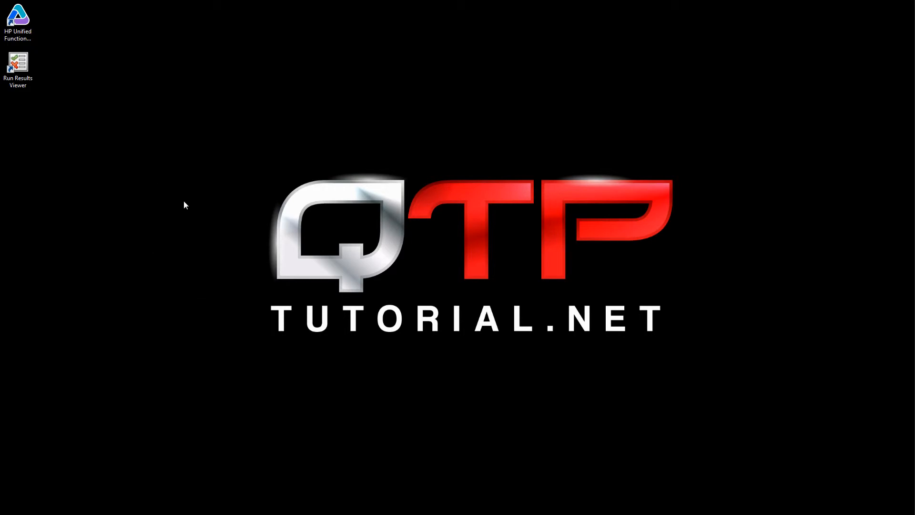
# Launch UFT from the desktop shortcut on the trial licence, loading only the Web add-in
pyautogui.click(29, 39)
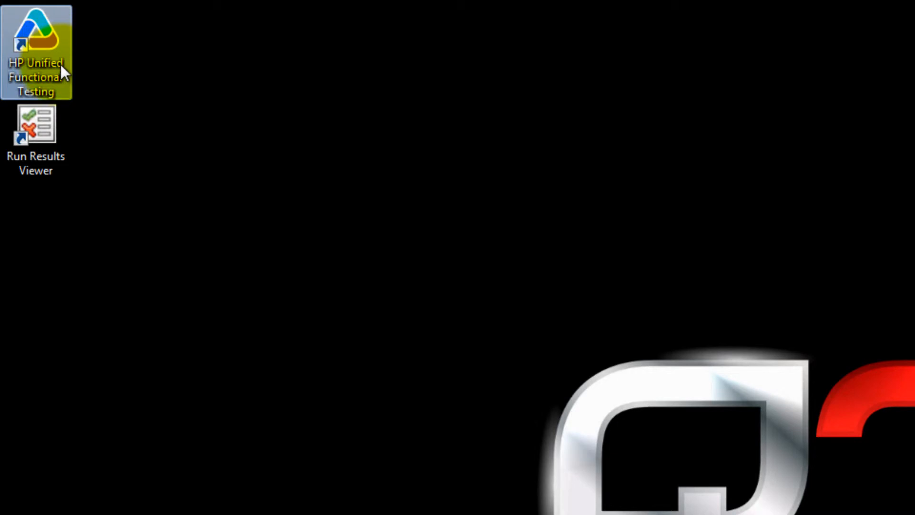
pyautogui.doubleClick(60, 63)
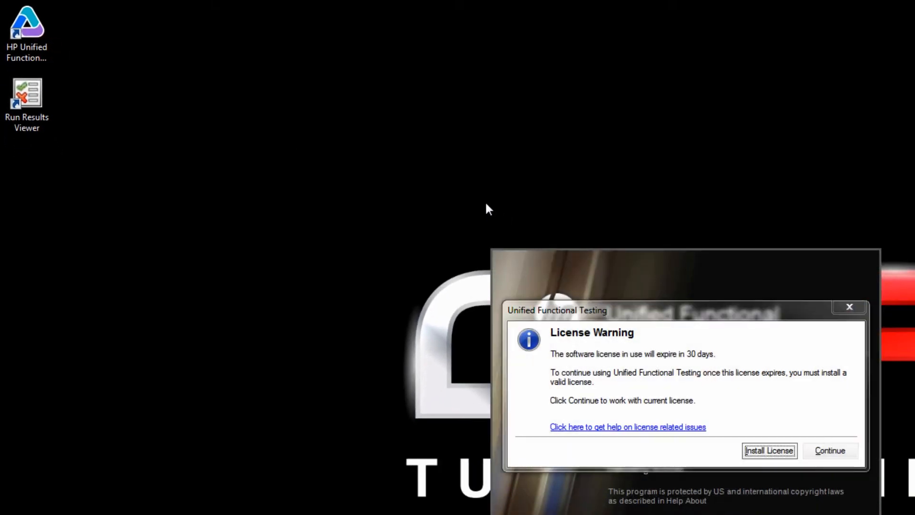
pyautogui.click(840, 451)
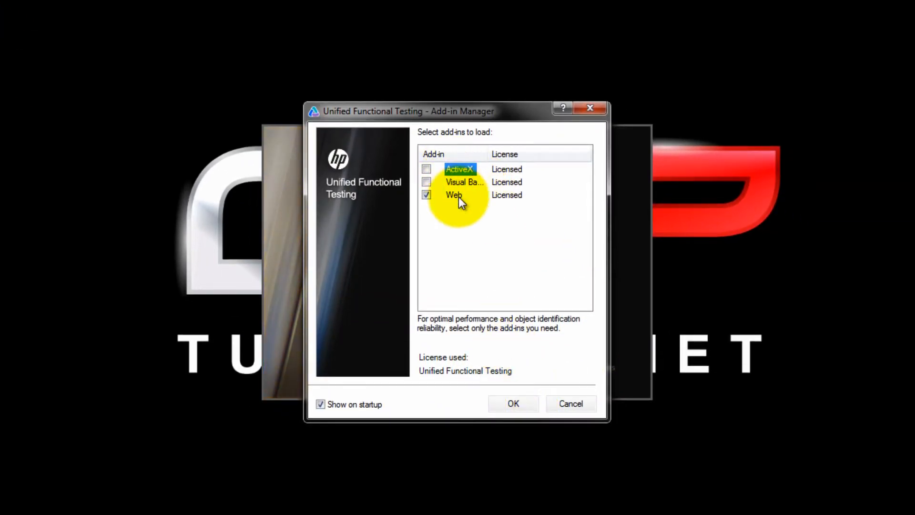
pyautogui.click(519, 408)
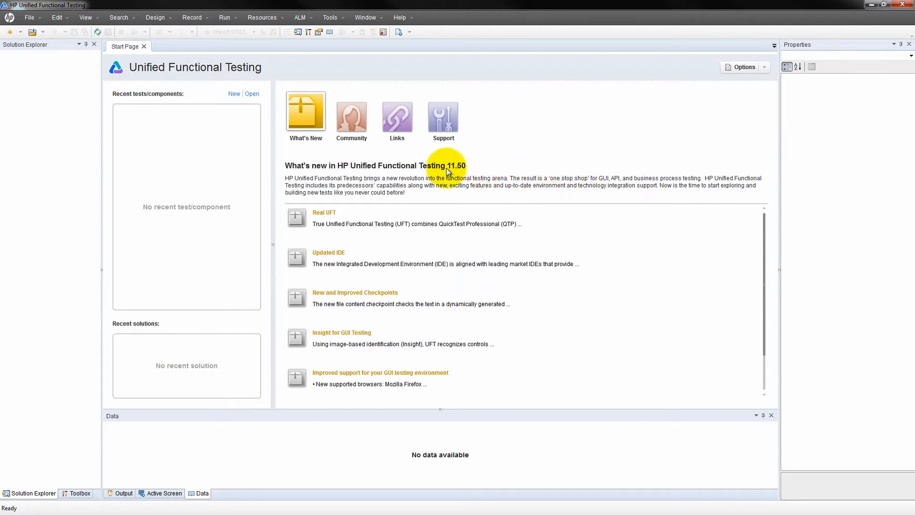
# Create a new GUI test named GUITest1 via File > New > Test
pyautogui.click(33, 20)
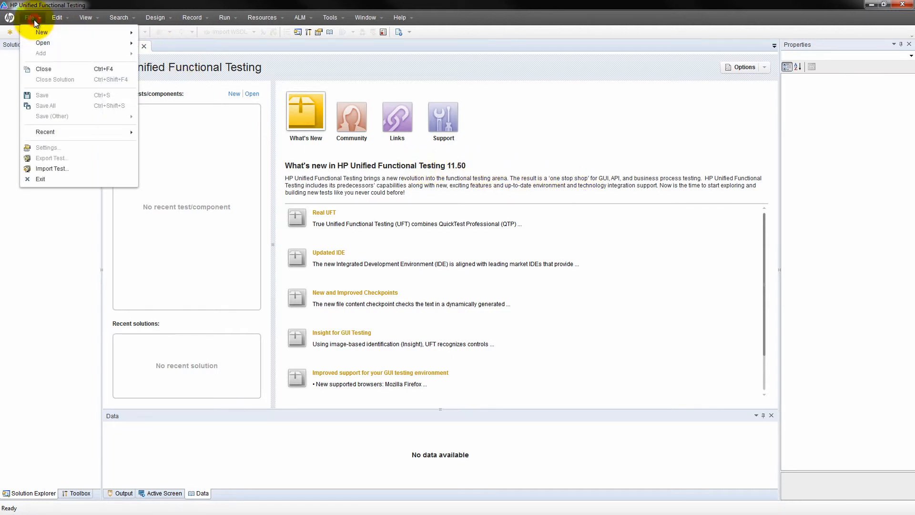
pyautogui.moveTo(43, 32)
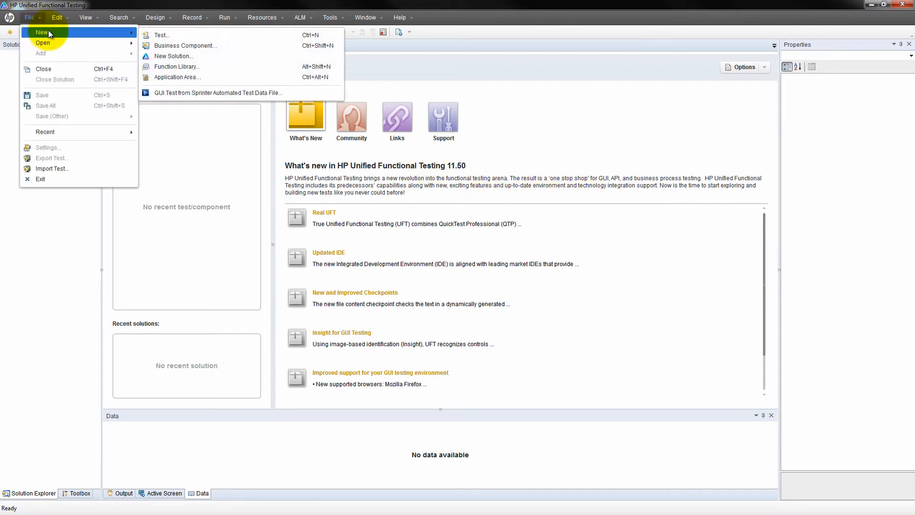
pyautogui.click(167, 35)
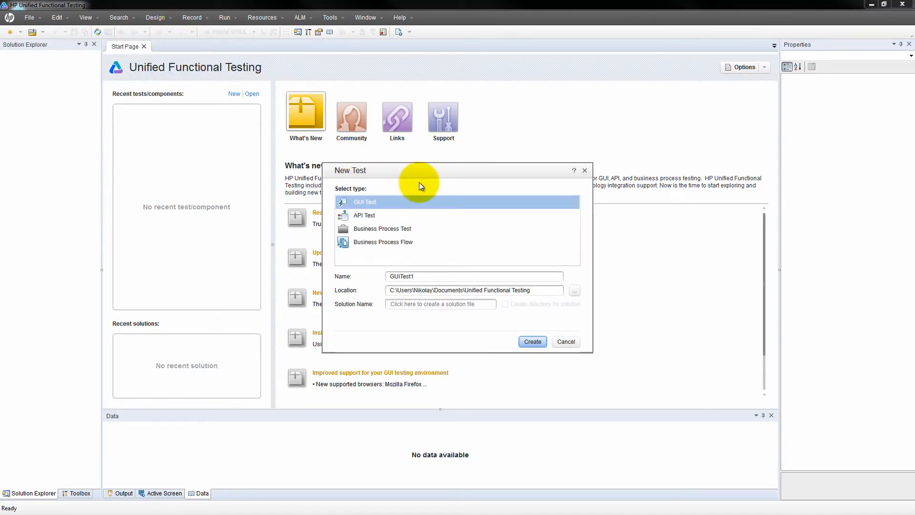
pyautogui.click(533, 342)
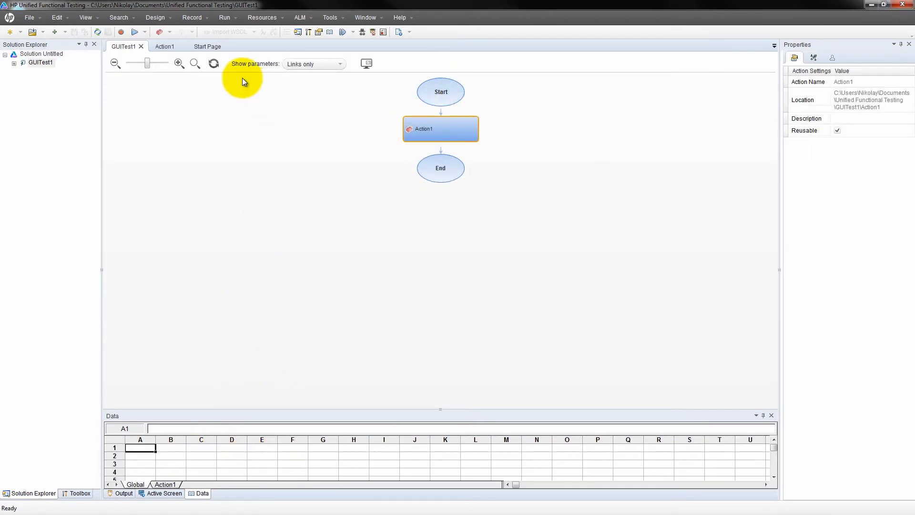
# Open the Action1 script editor, type a test string 'dfd', then clear it
pyautogui.click(165, 47)
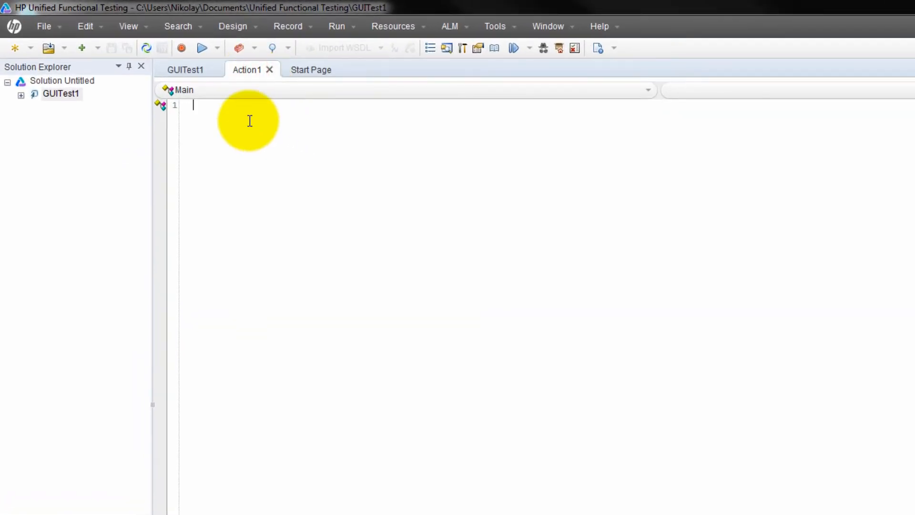
pyautogui.write('dfd')
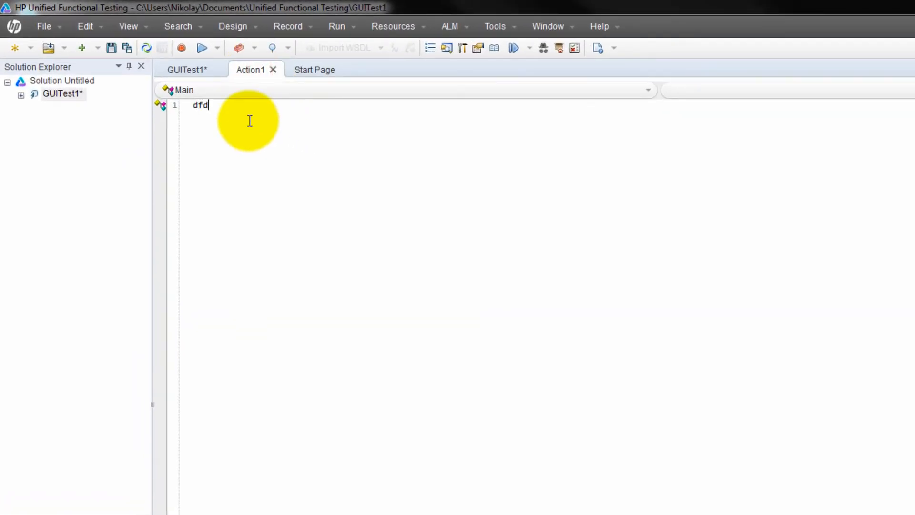
pyautogui.press('BackSpace')
pyautogui.press('BackSpace')
pyautogui.press('BackSpace')
pyautogui.hotkey('ctrl', 's')
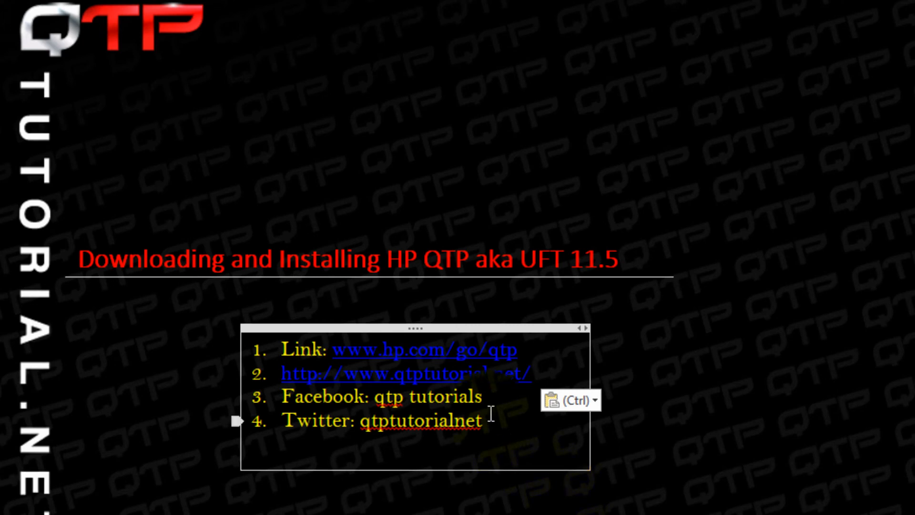
pyautogui.click(483, 397)
pyautogui.moveTo(483, 397); pyautogui.dragTo(375, 398)
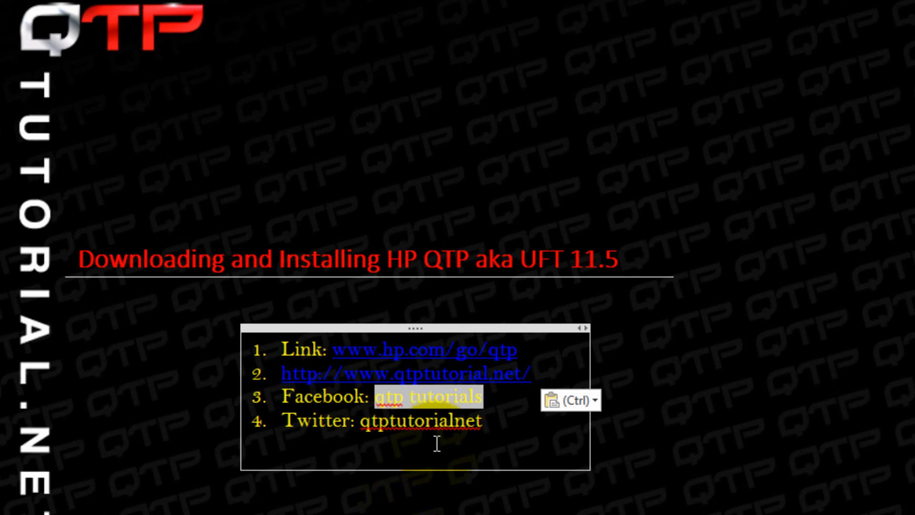
pyautogui.doubleClick(432, 420)
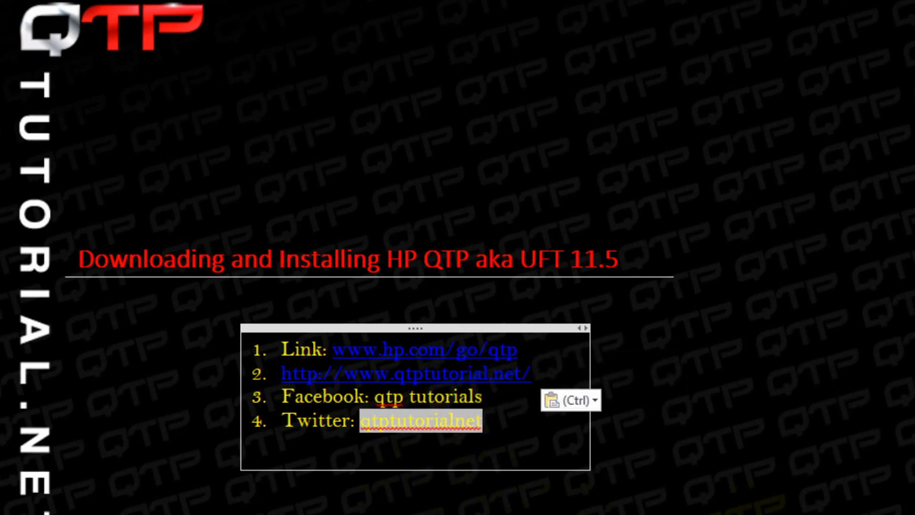